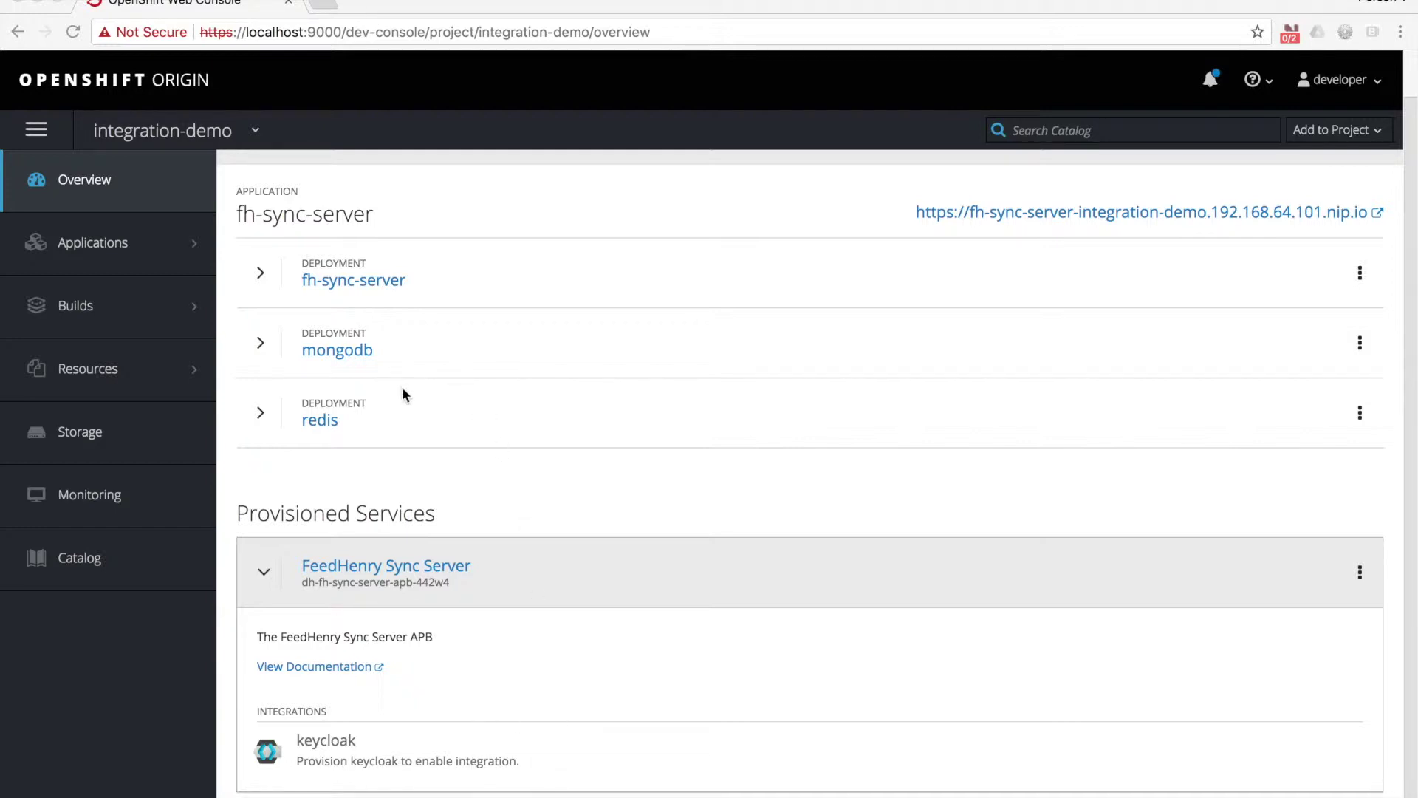
# Step: Provision the Keycloak service from the catalog into integration-demo with its default configuration, and return to the provisioned services in the project overview
pyautogui.click(127, 573)
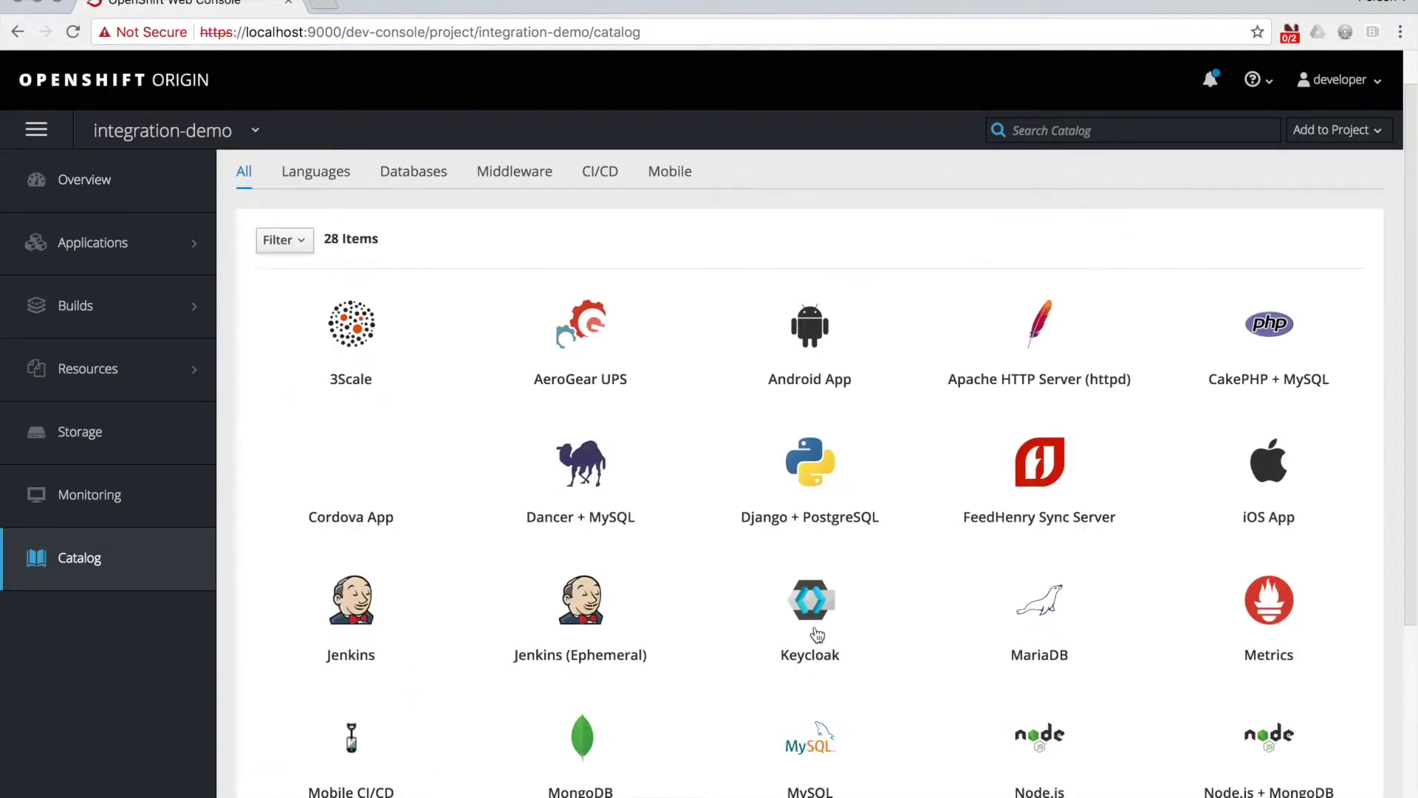
pyautogui.click(817, 628)
pyautogui.click(1101, 743)
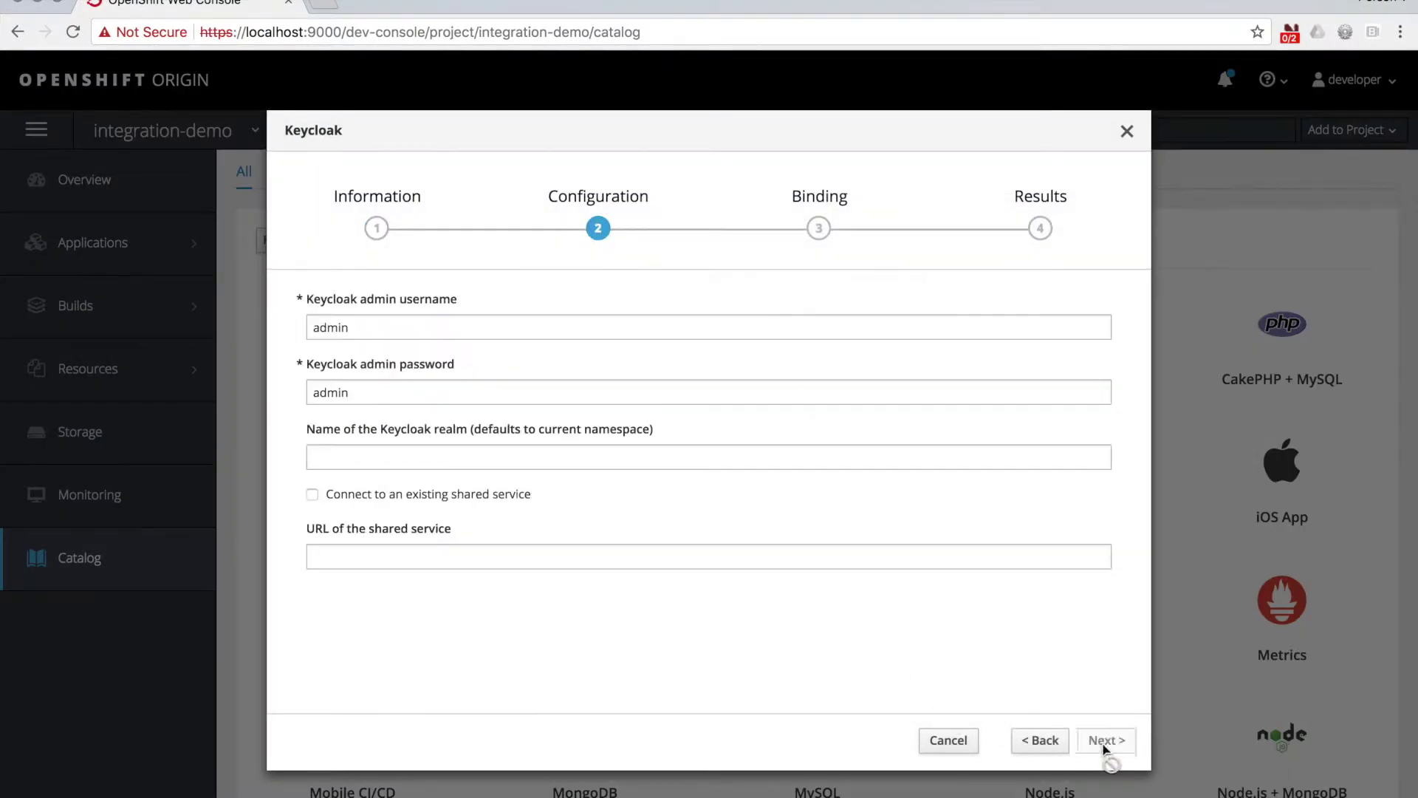
pyautogui.click(1102, 743)
pyautogui.click(1104, 741)
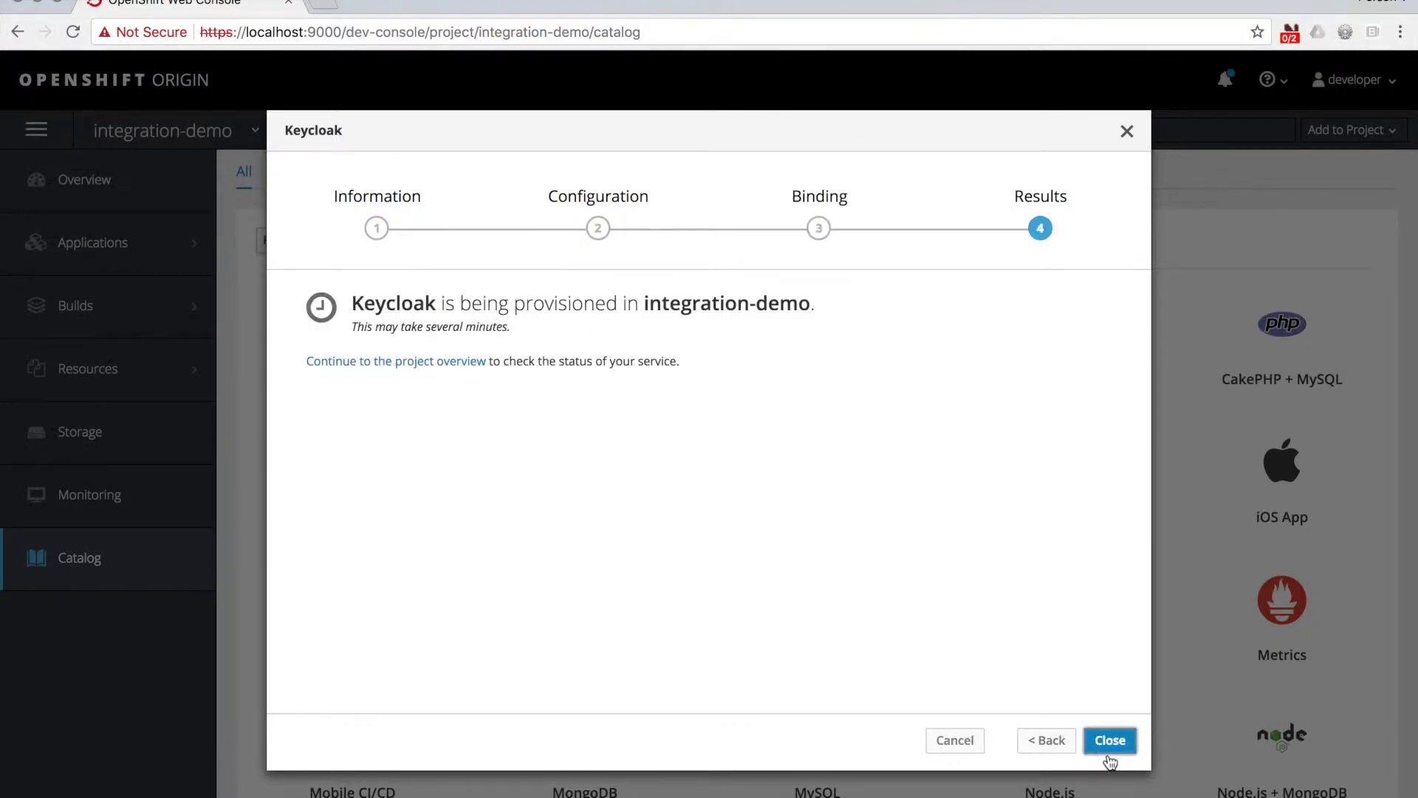
pyautogui.click(1111, 741)
pyautogui.click(141, 190)
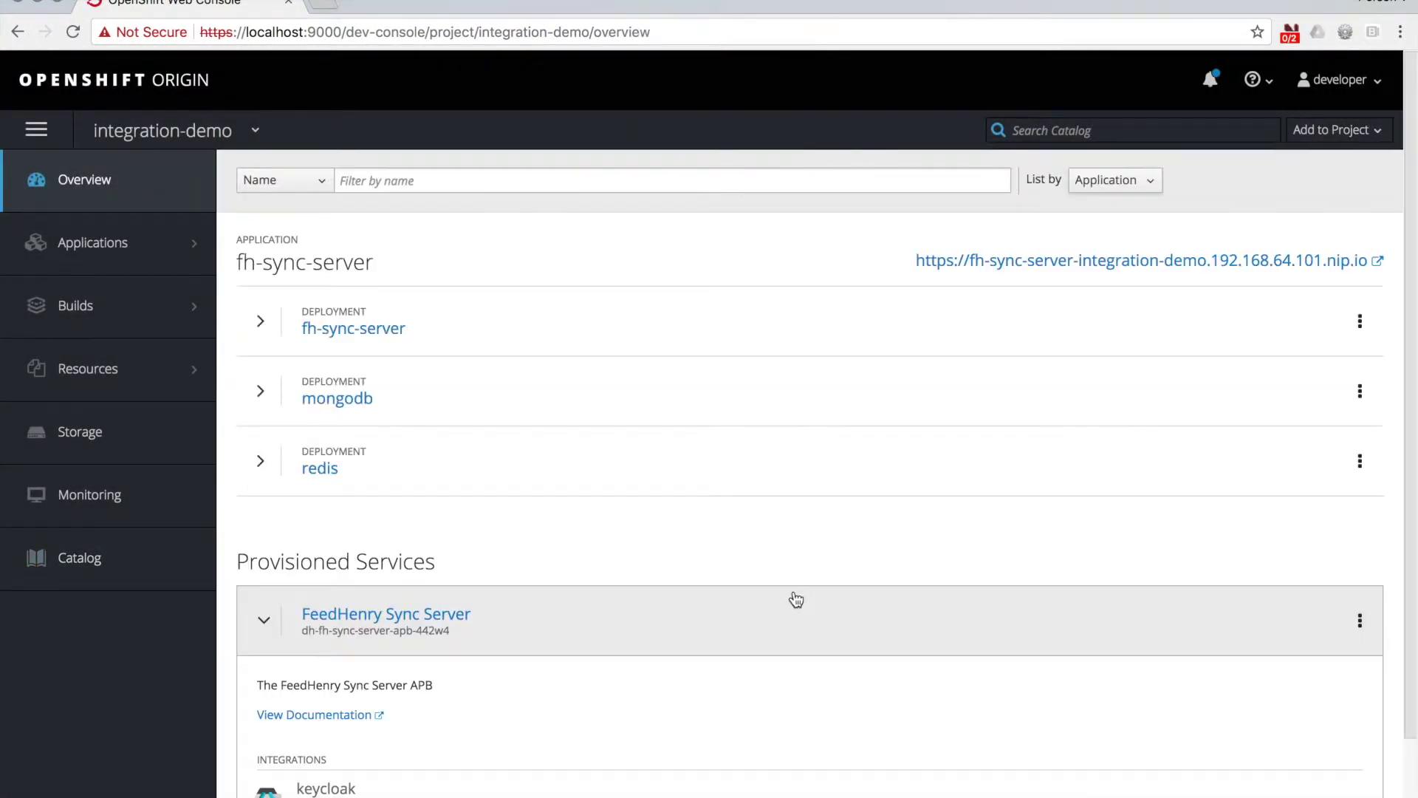
pyautogui.scroll(-3, 794, 599)
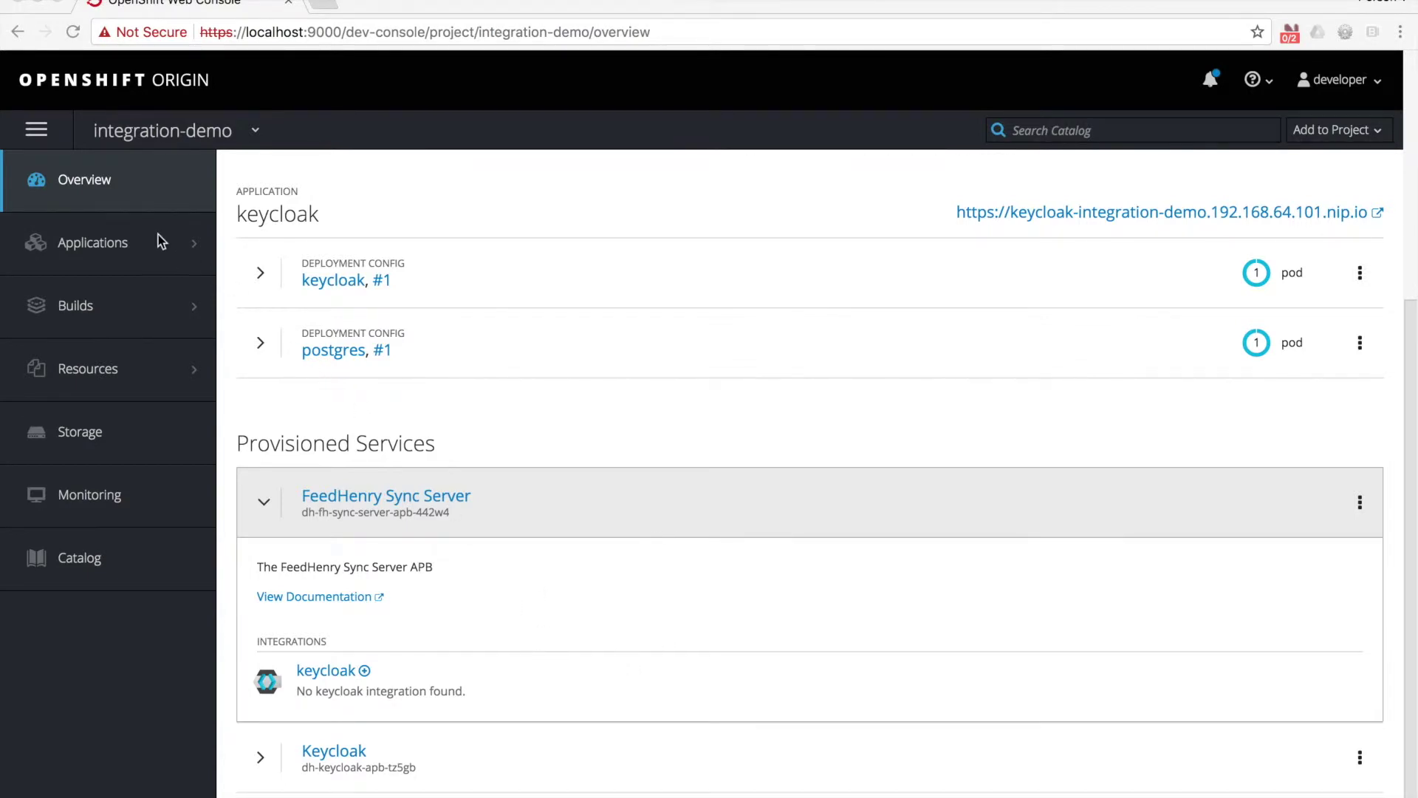
# Step: Open a terminal in the fh-sync-server pod and list the contents of /etc/secrets
pyautogui.moveTo(158, 241)
pyautogui.click(275, 288)
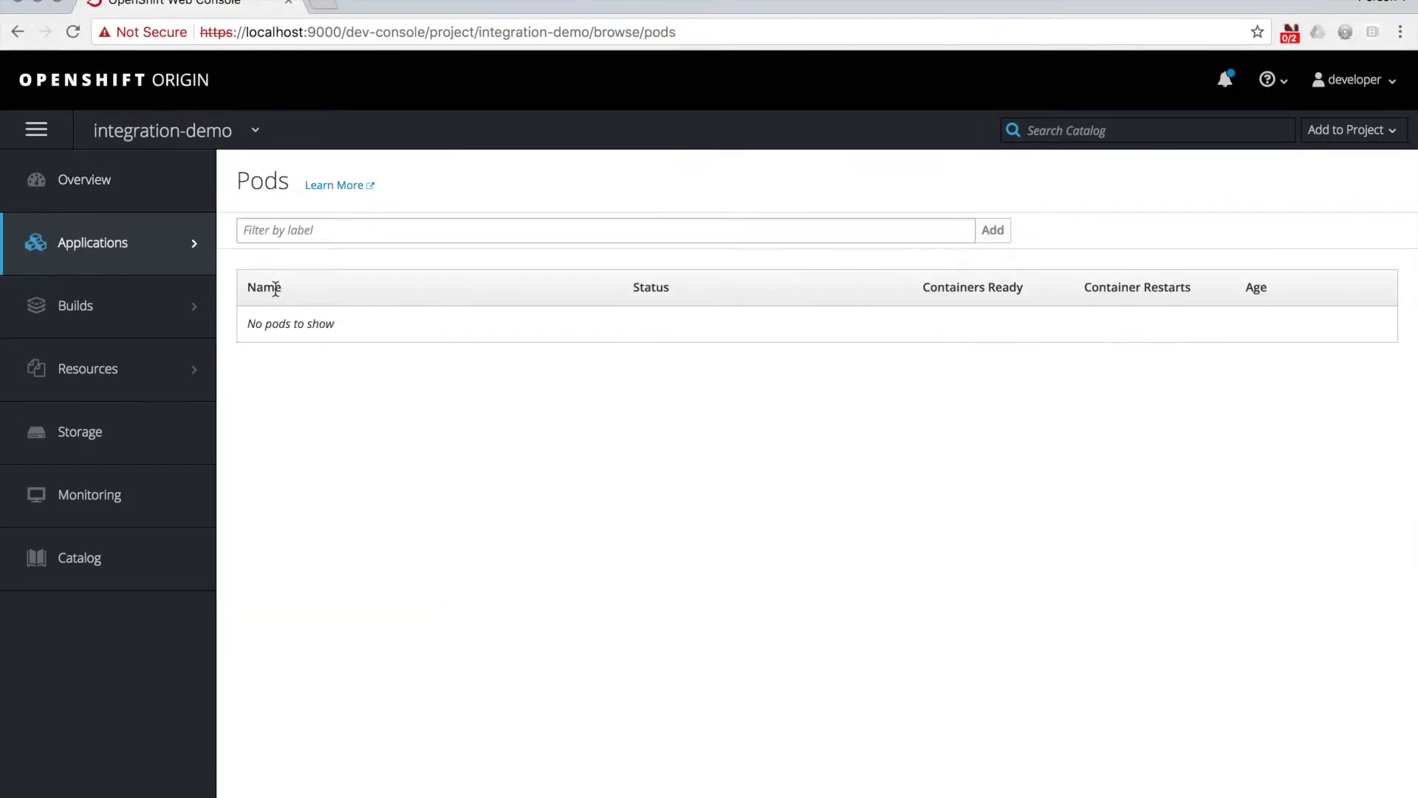
pyautogui.click(331, 324)
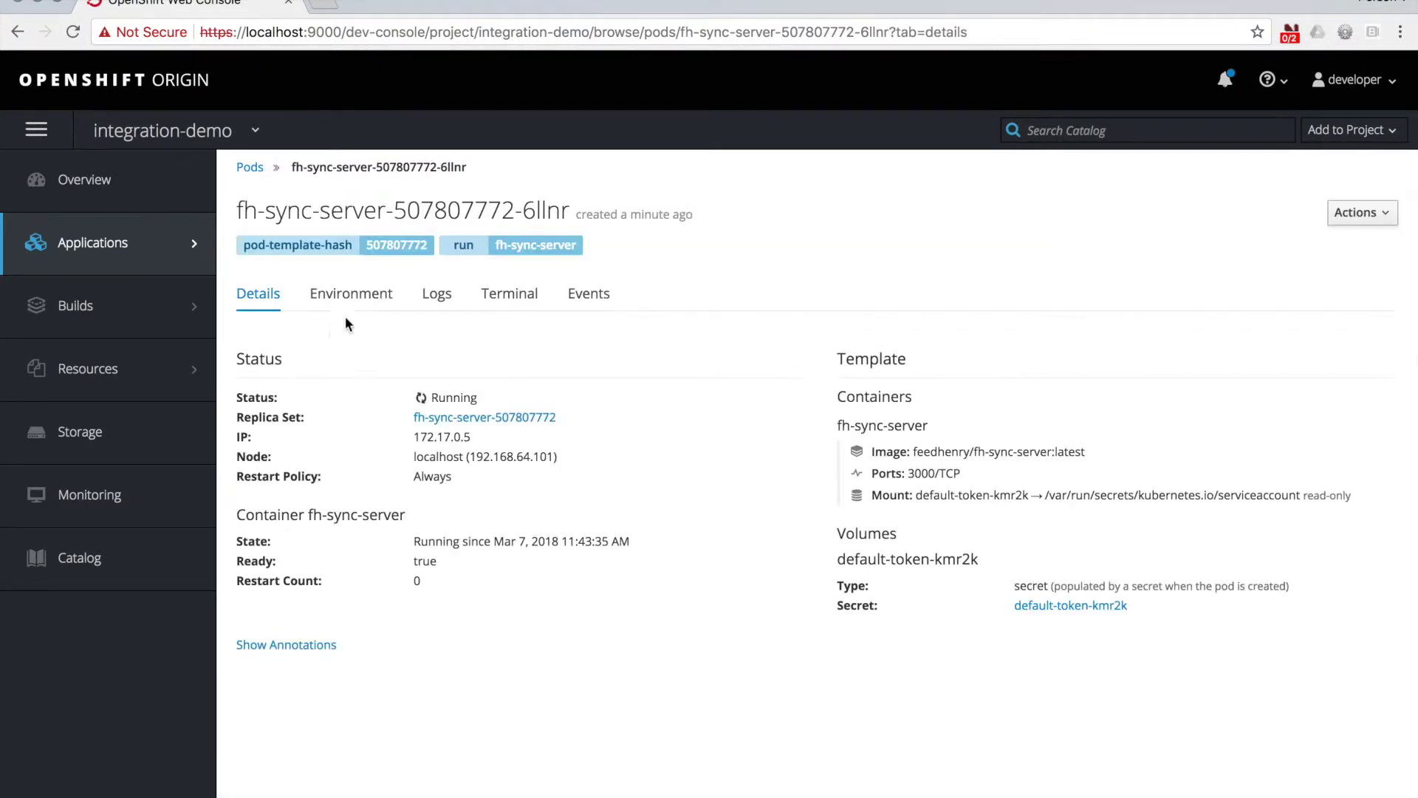
pyautogui.click(488, 294)
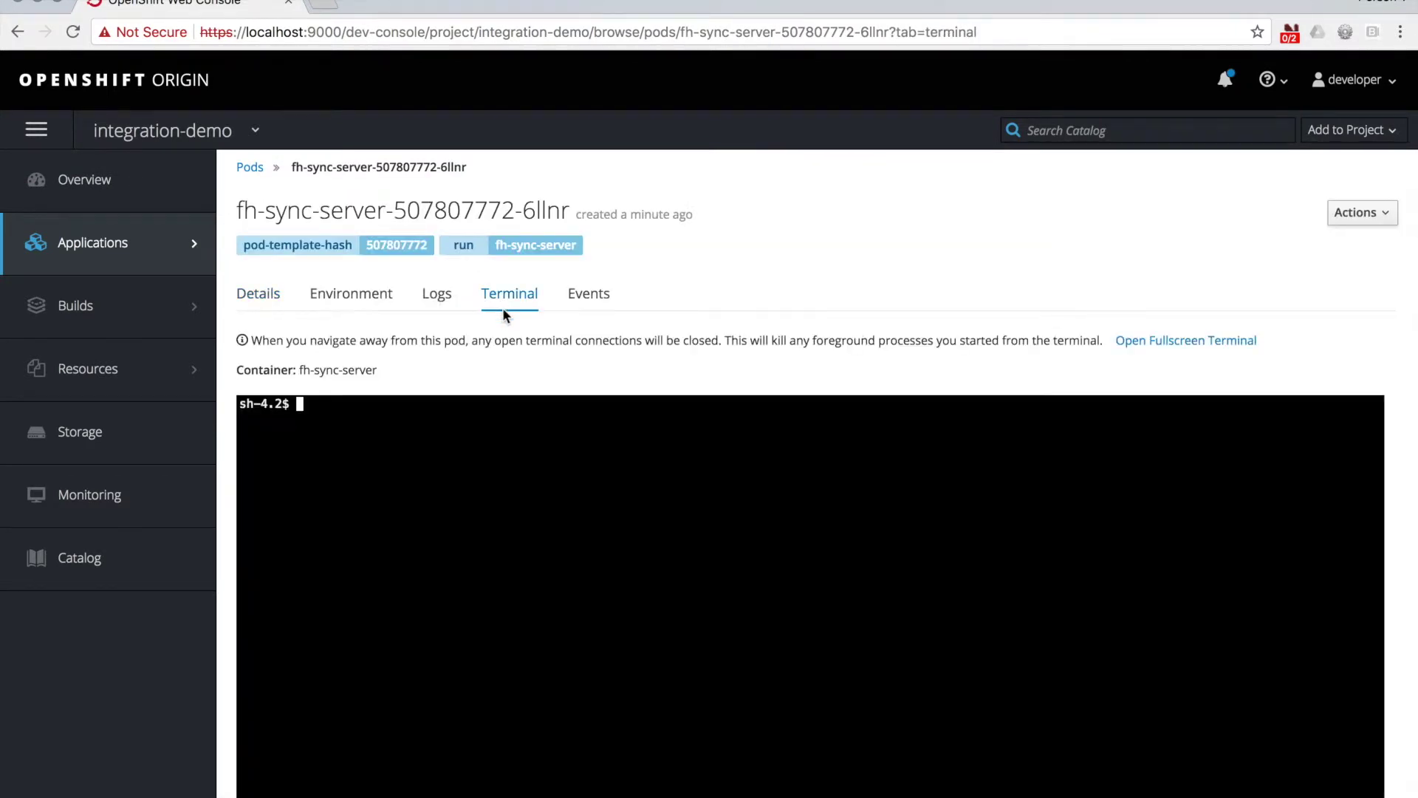
pyautogui.write('ls /etc/secrets')
pyautogui.press('Return')
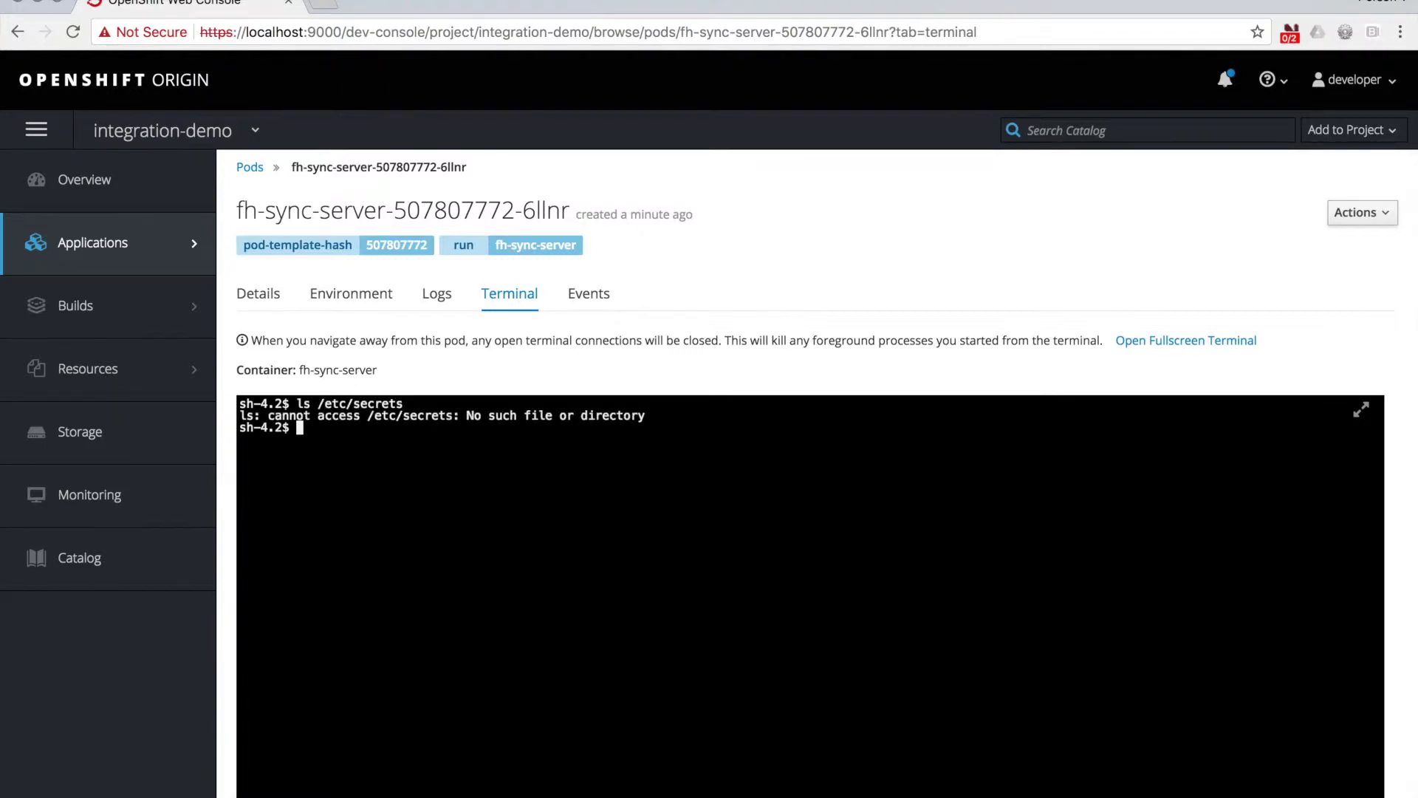
# Step: List the project's Pod Preset resources and its Service Binding resources under Other Resources
pyautogui.click(145, 191)
pyautogui.click(129, 390)
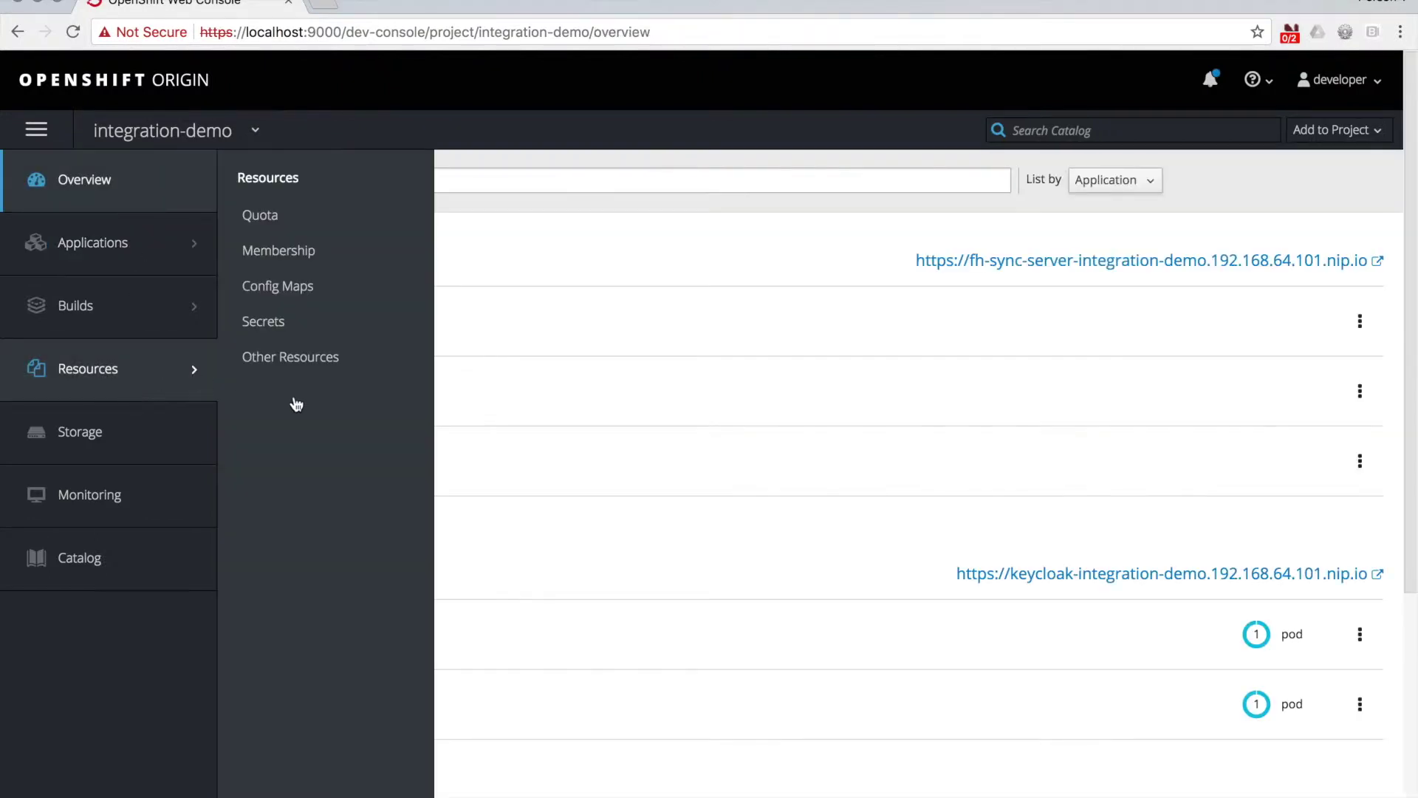
pyautogui.click(301, 359)
pyautogui.click(320, 242)
pyautogui.scroll(-10, 306, 366)
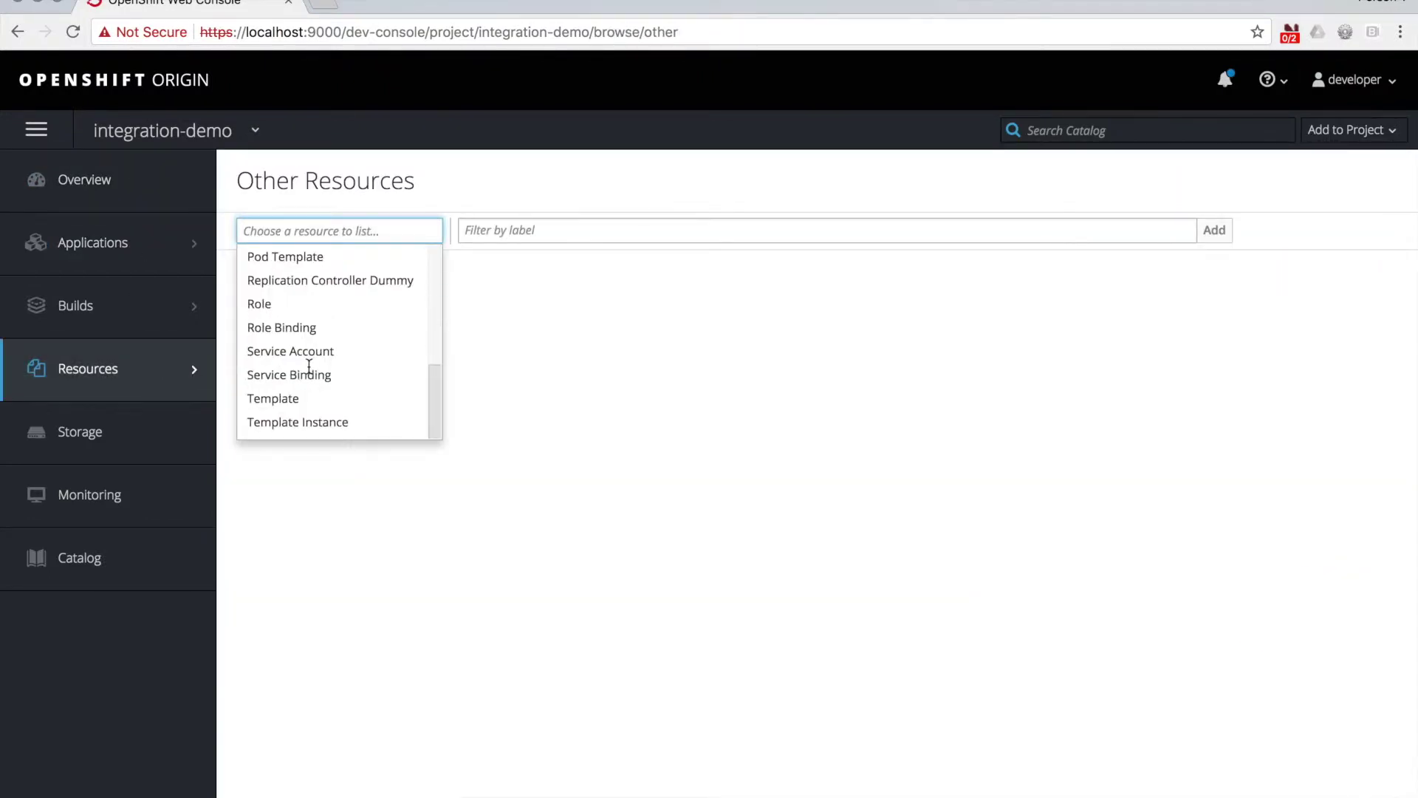
pyautogui.scroll(1, 288, 255)
pyautogui.click(291, 251)
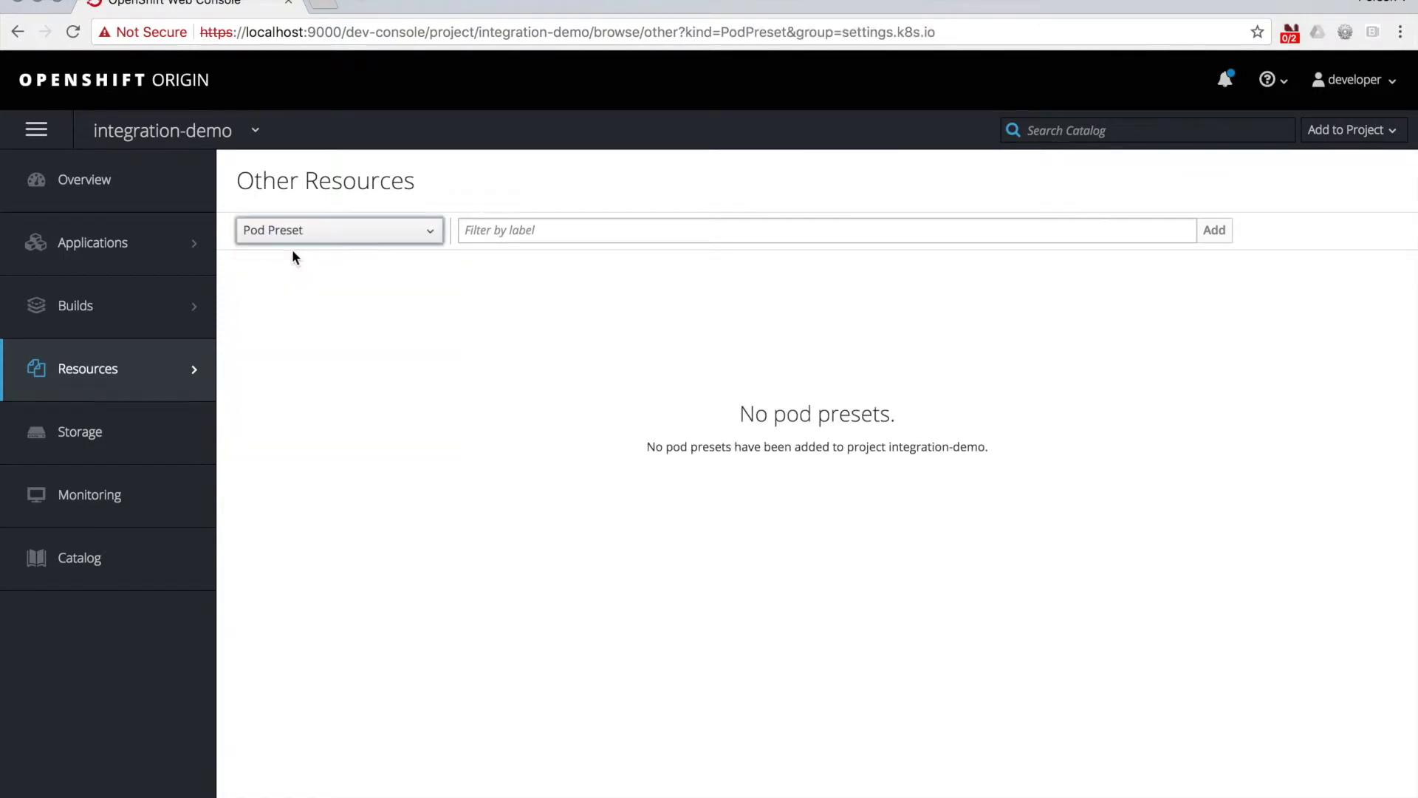
pyautogui.click(386, 235)
pyautogui.click(314, 391)
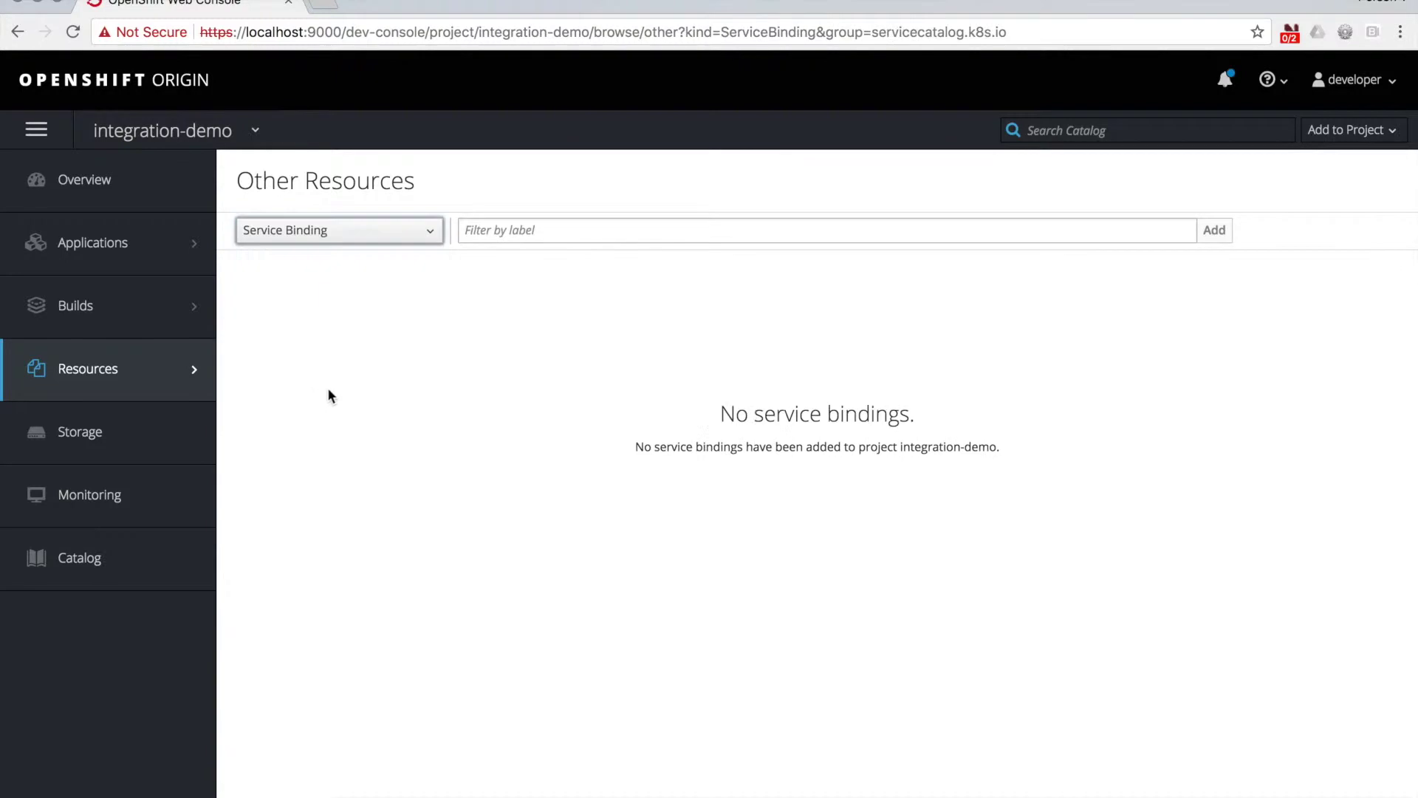
# Step: Create a Keycloak binding for fh-sync-server from the FeedHenry Sync Server's integrations, keeping the default realm
pyautogui.click(114, 183)
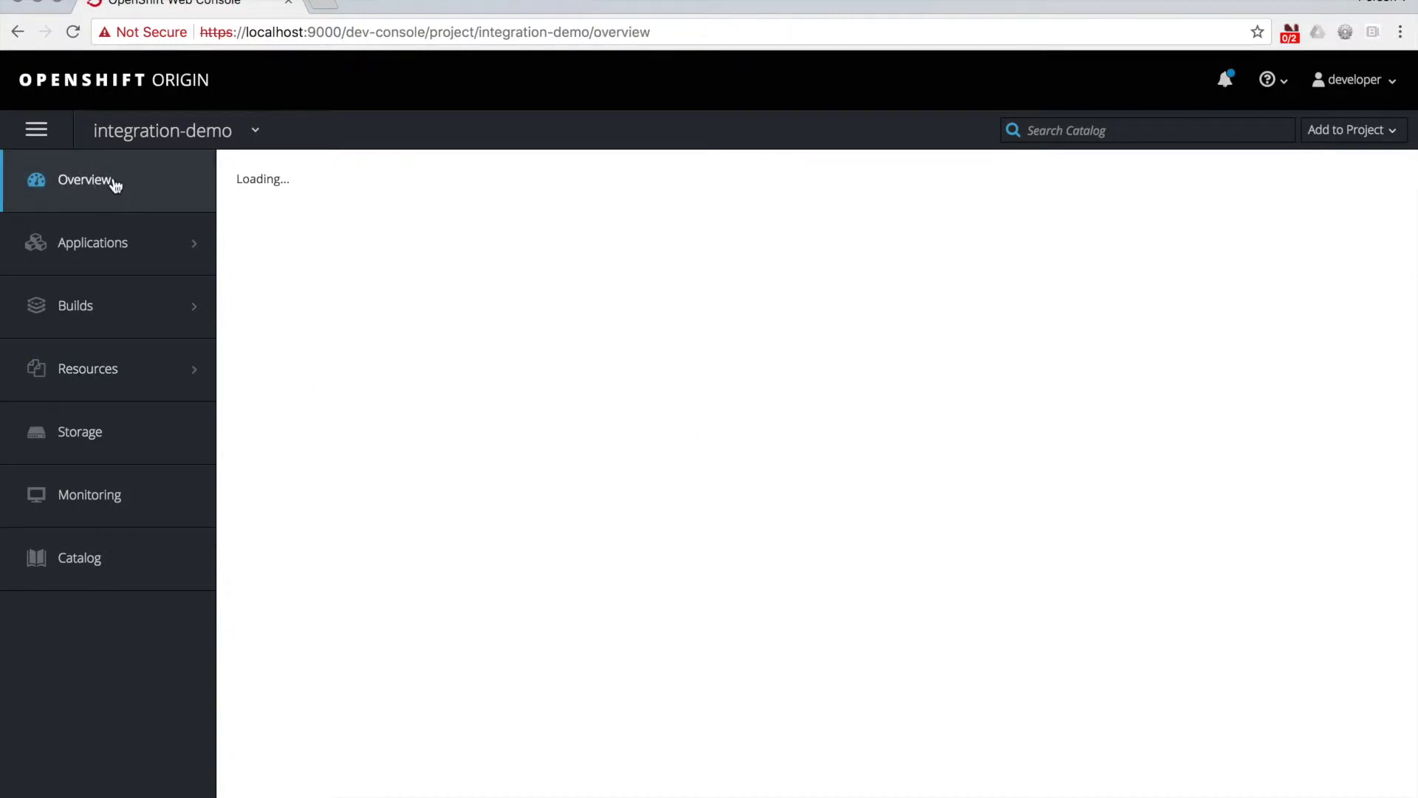
pyautogui.scroll(-5, 443, 399)
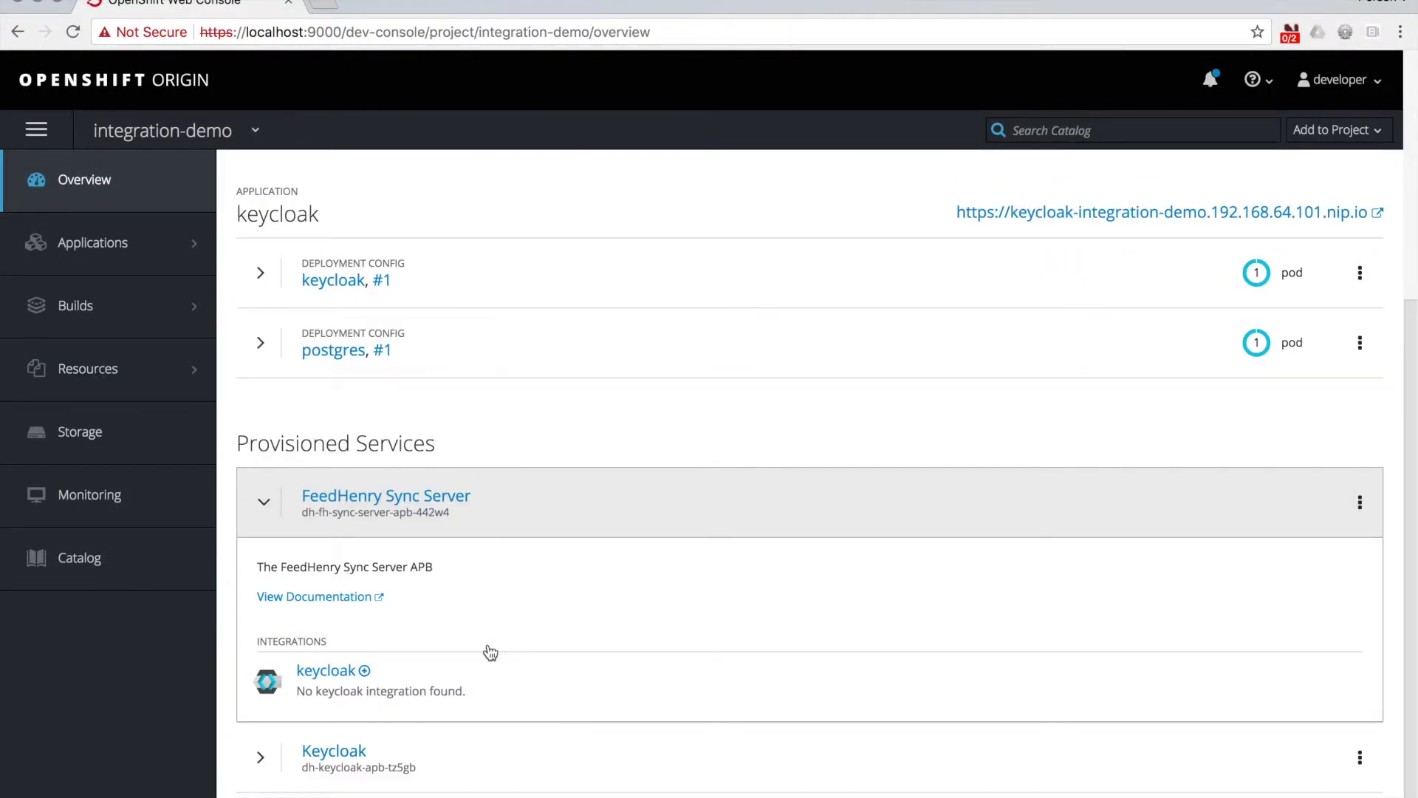
pyautogui.click(365, 672)
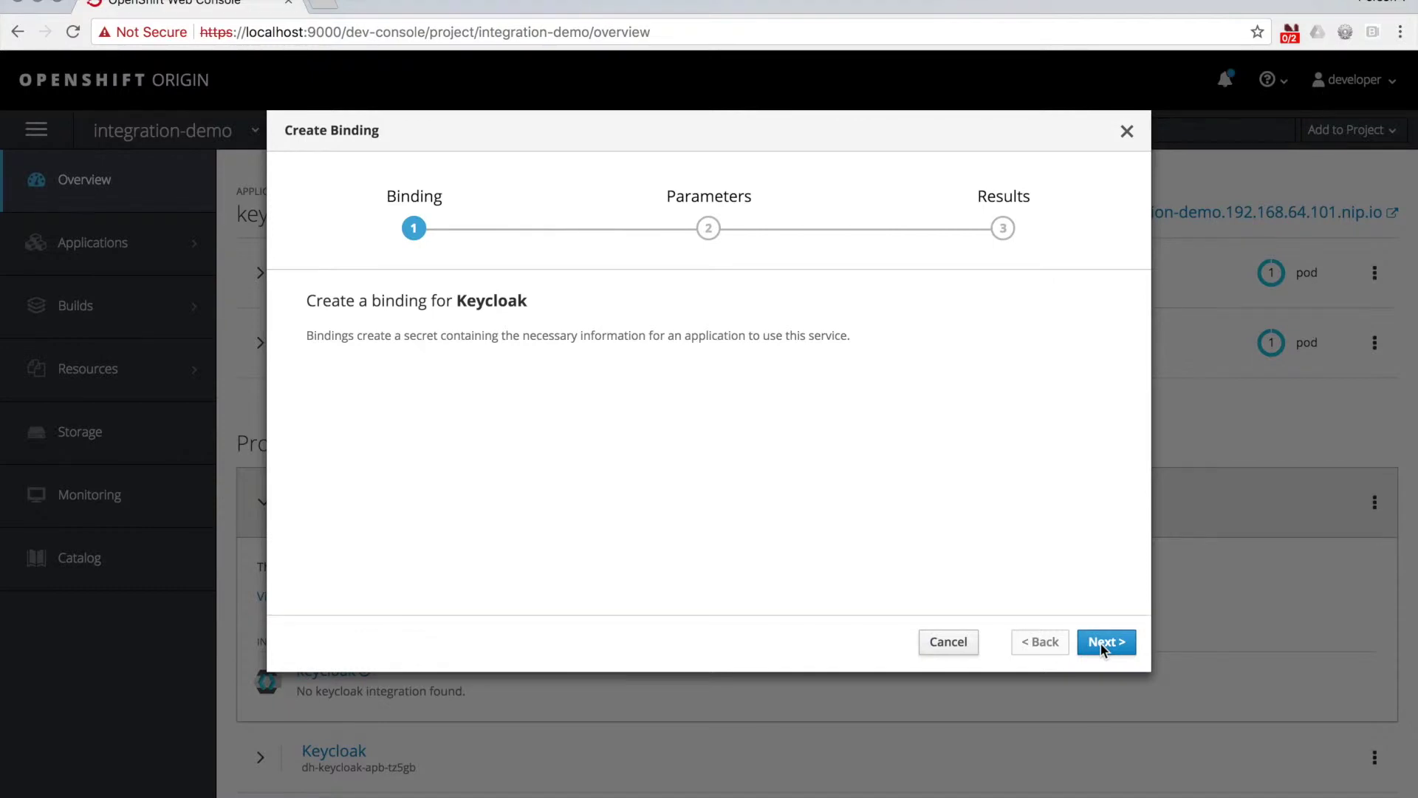
pyautogui.click(1104, 644)
pyautogui.click(1107, 644)
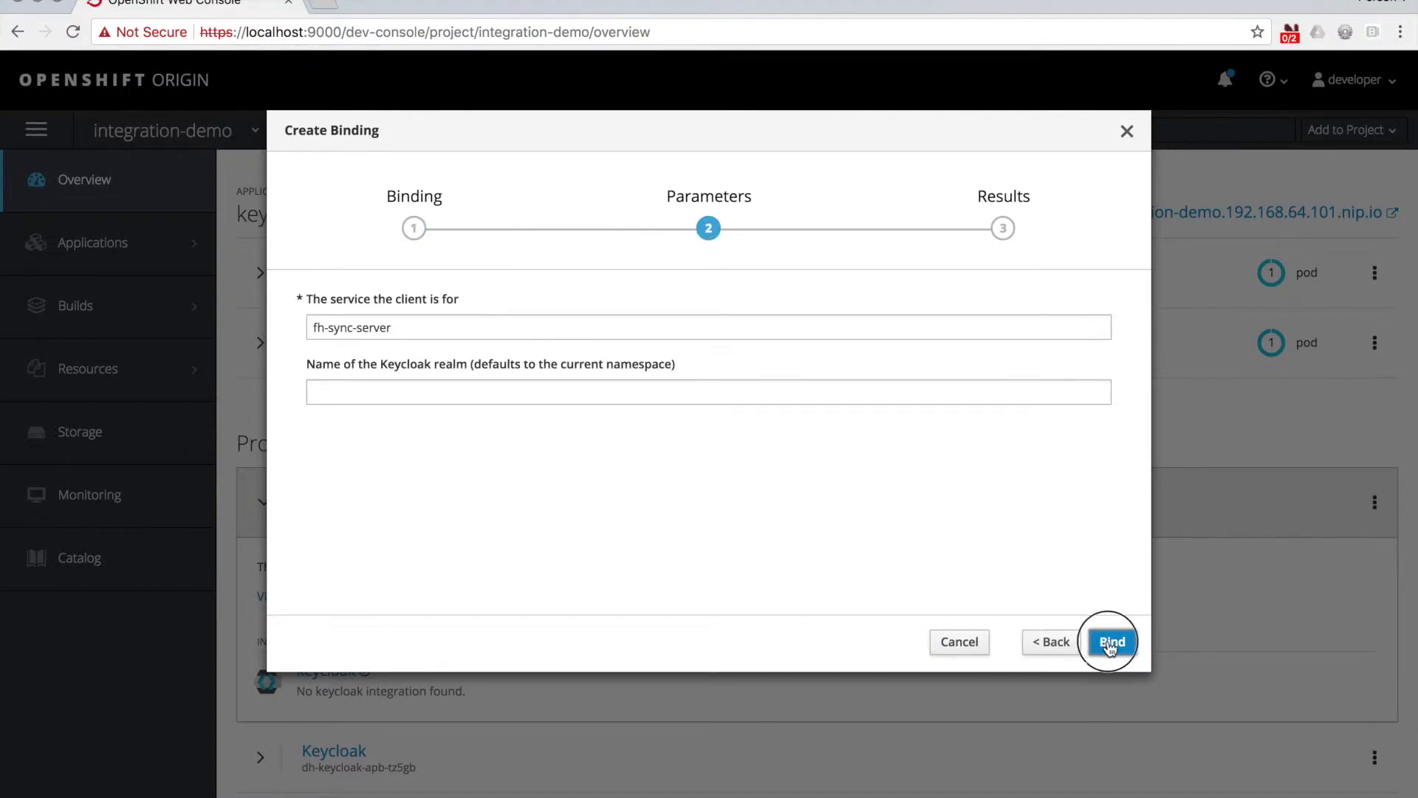
pyautogui.click(1112, 643)
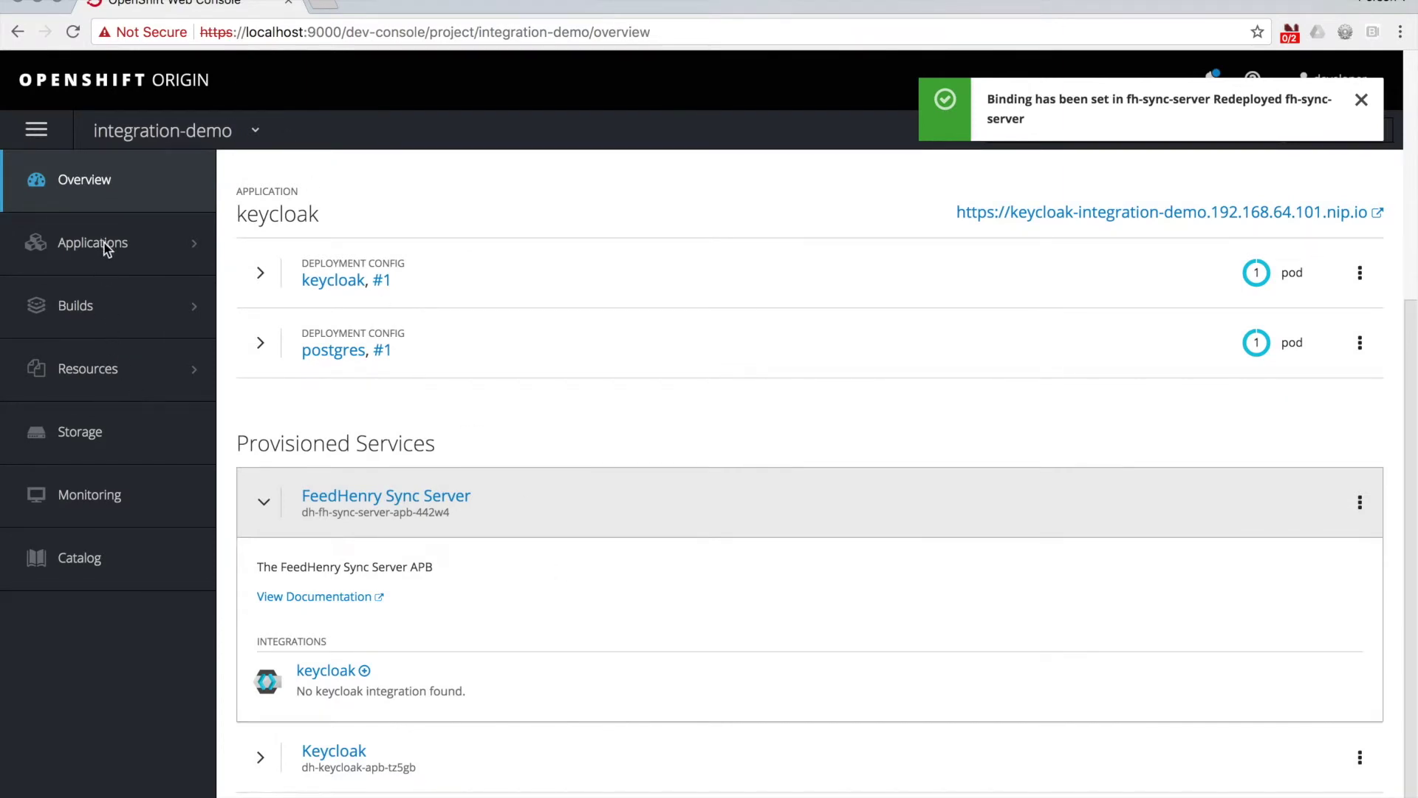
# Step: Check the project's deployments and pods for the fh-sync-server redeployment, refreshing the pod list
pyautogui.moveTo(111, 254)
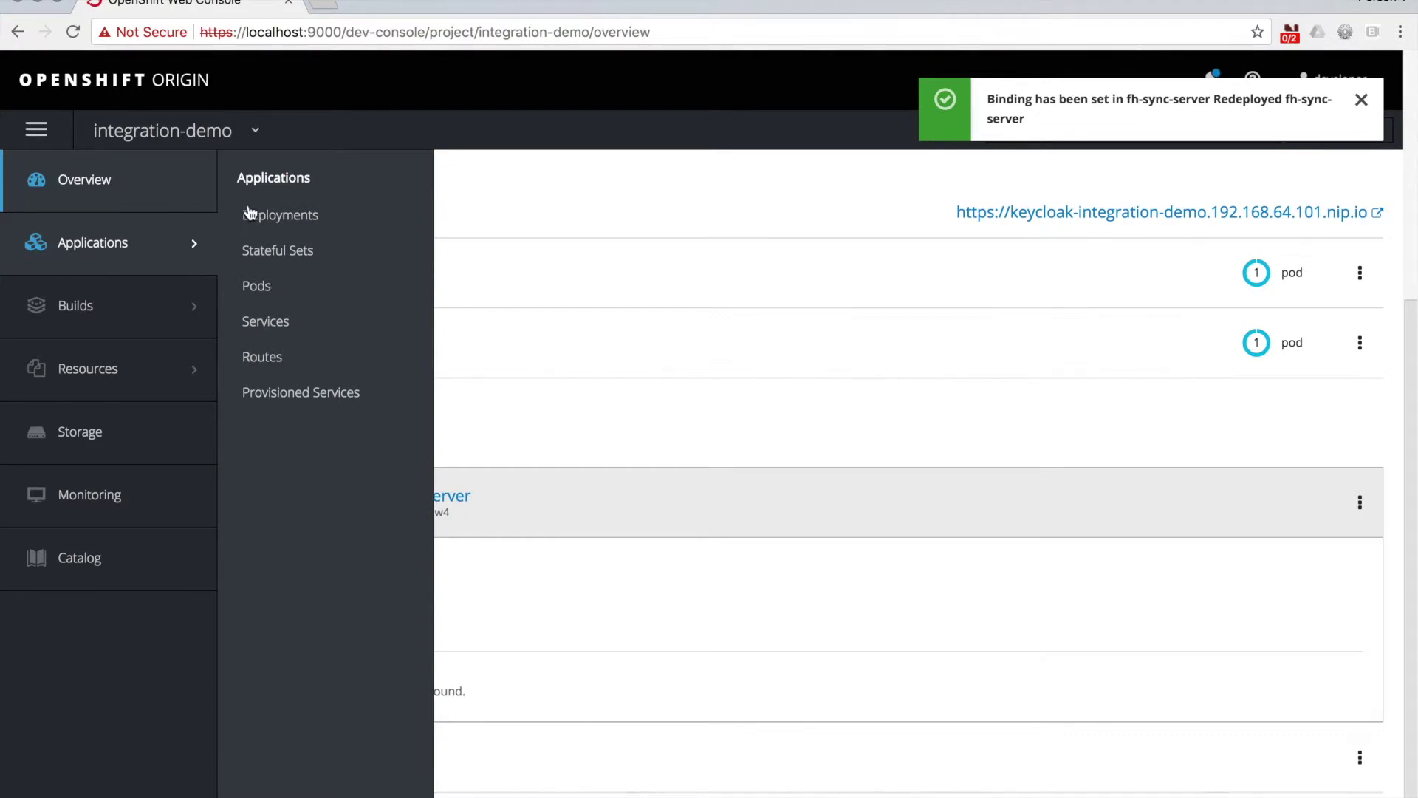
pyautogui.click(281, 215)
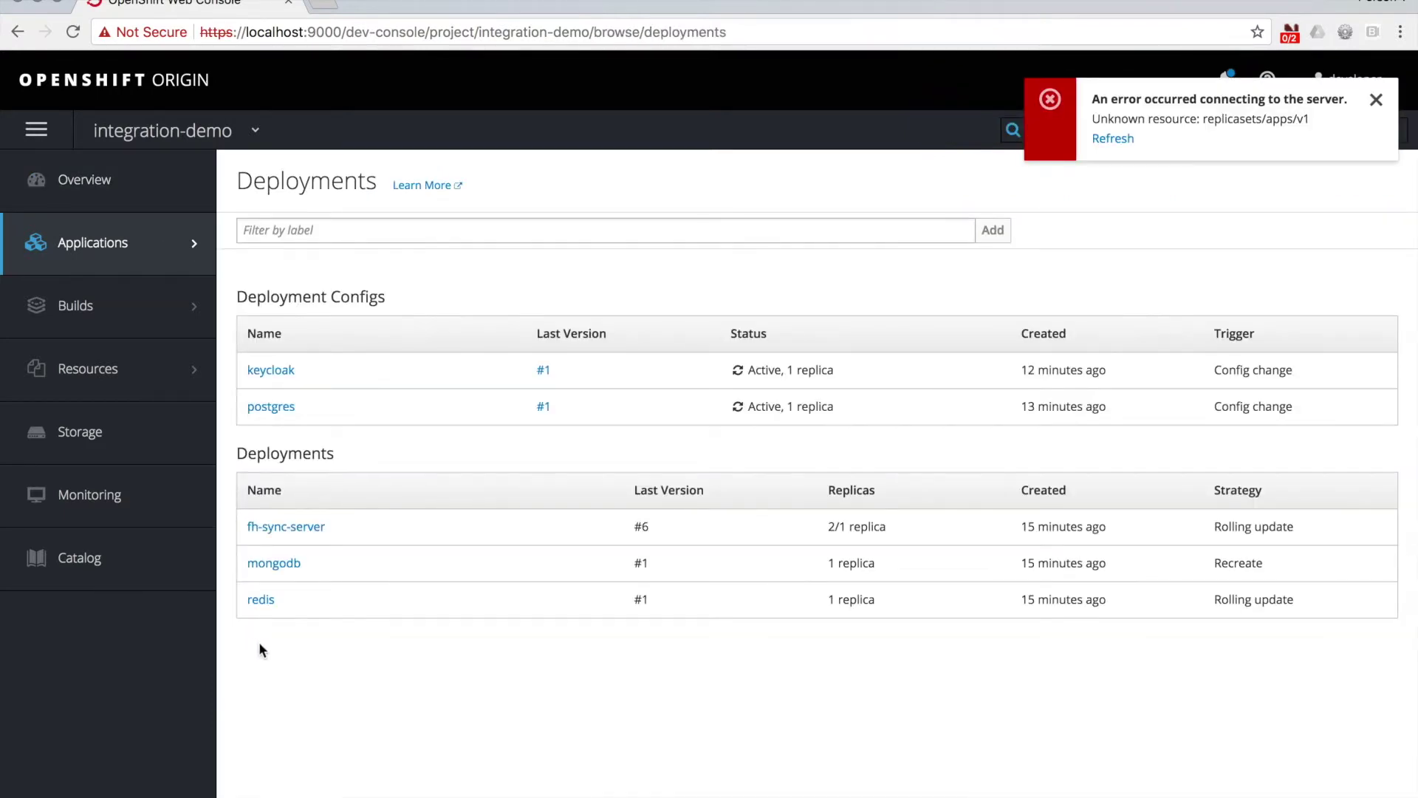
pyautogui.moveTo(190, 237)
pyautogui.click(279, 290)
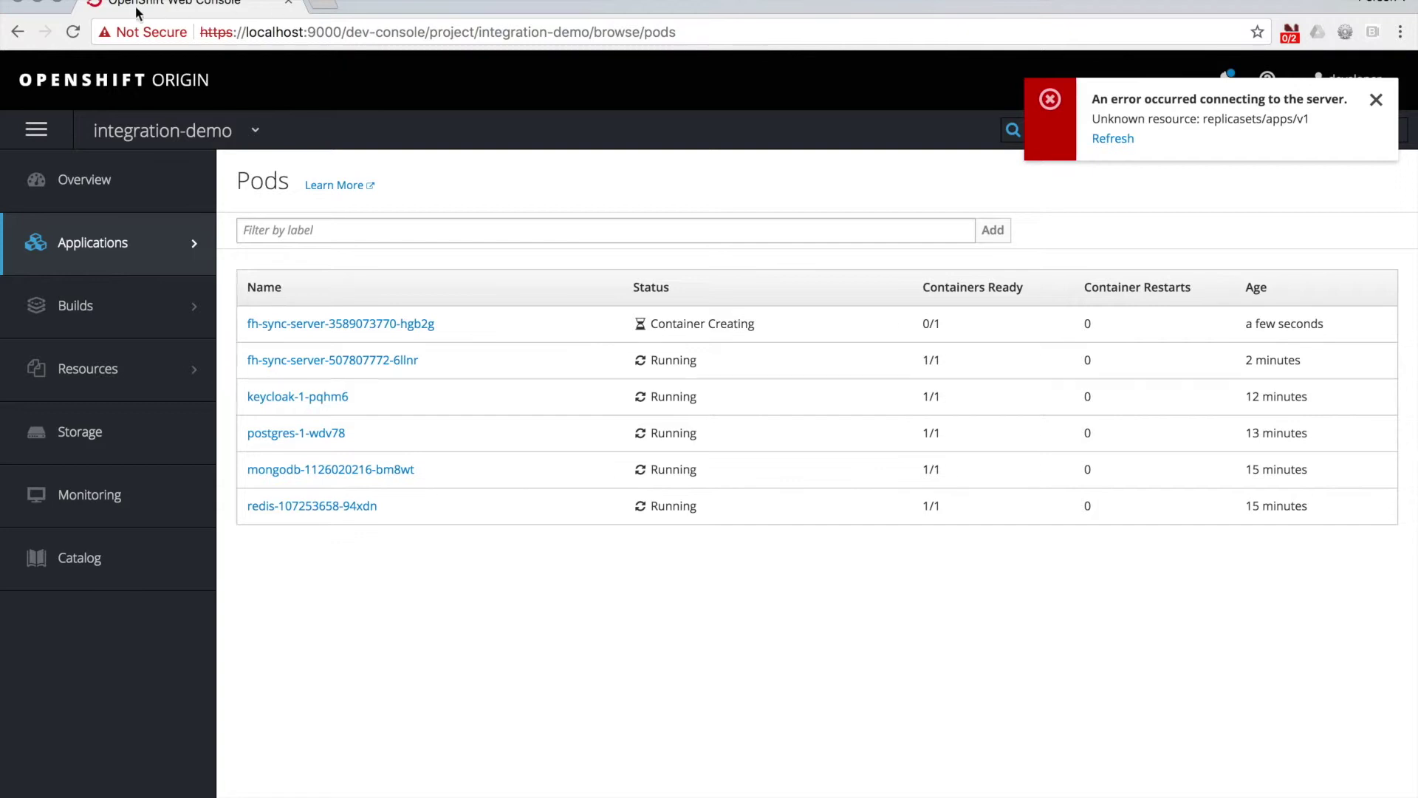
pyautogui.click(74, 32)
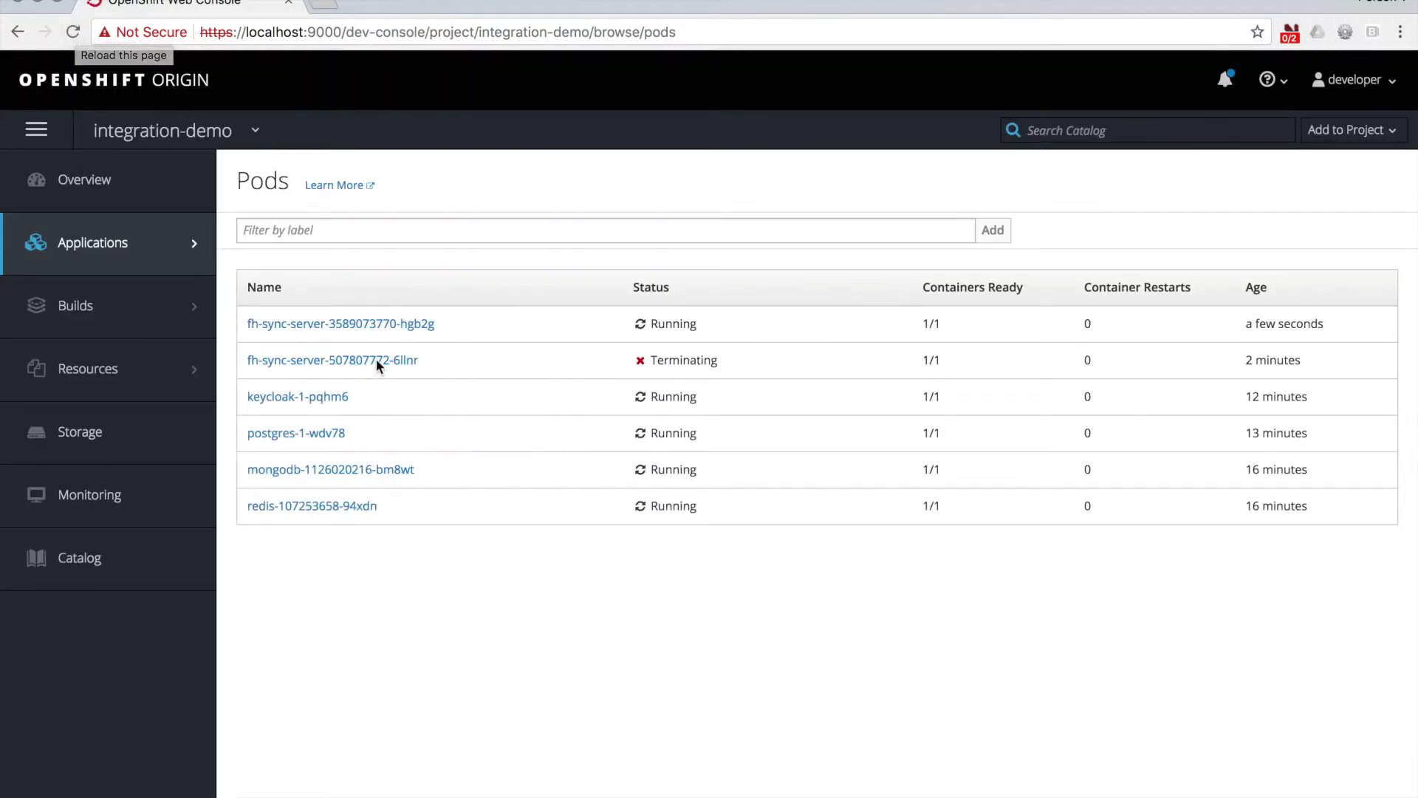
# Step: In the terminal of the newest fh-sync-server pod, list the contents of /etc/secrets and of /etc/secrets/keycloak
pyautogui.click(357, 325)
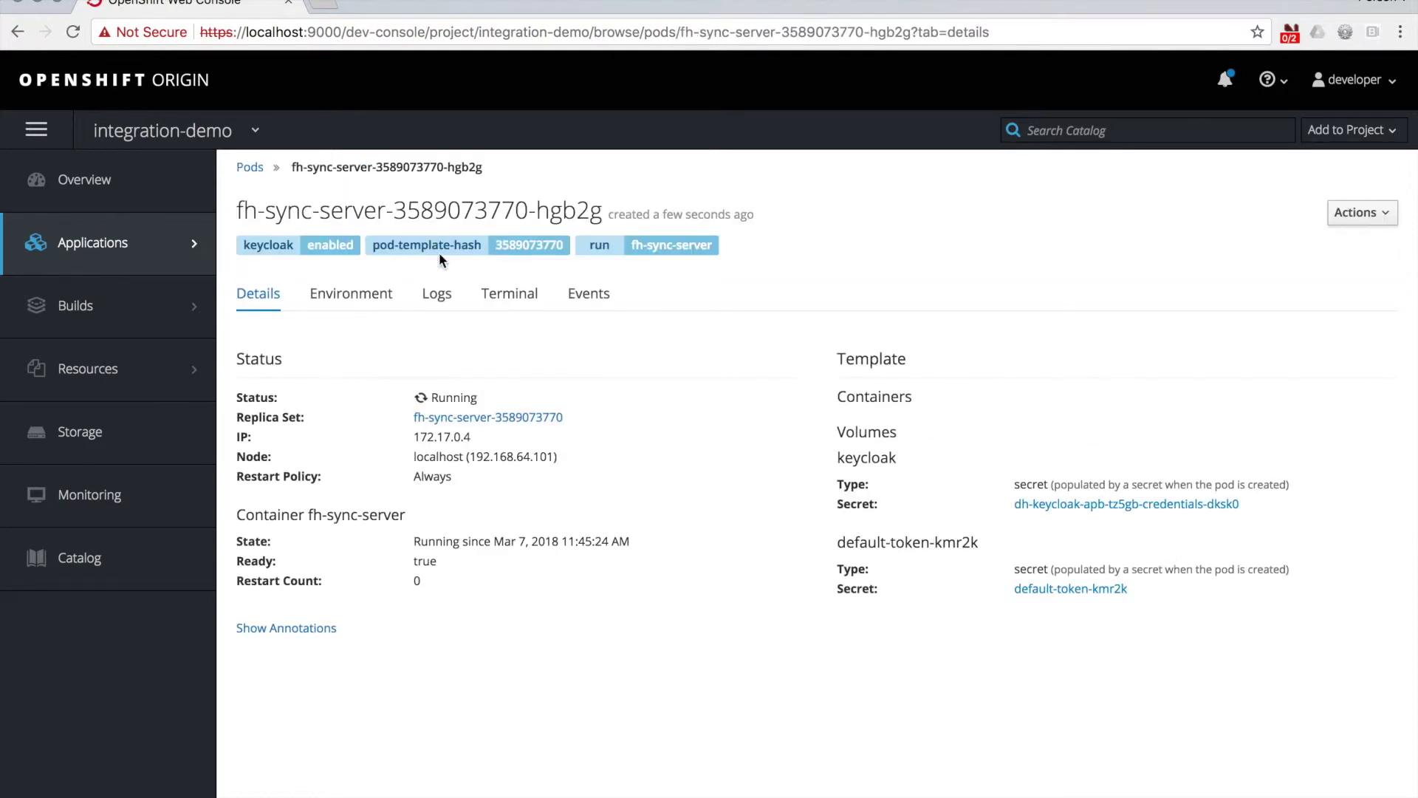
pyautogui.click(517, 295)
pyautogui.write('ls /etc/secret')
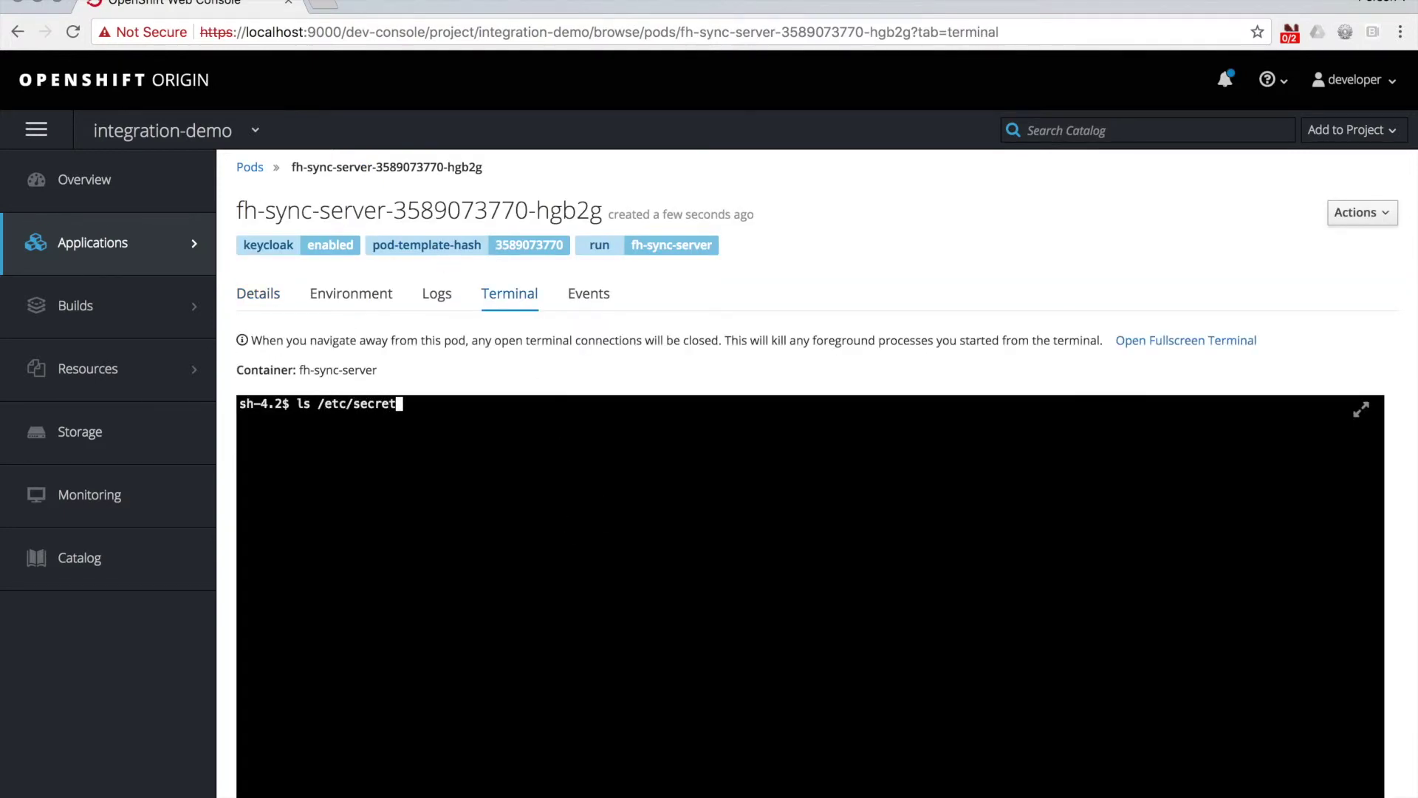
pyautogui.write('s')
pyautogui.press('Return')
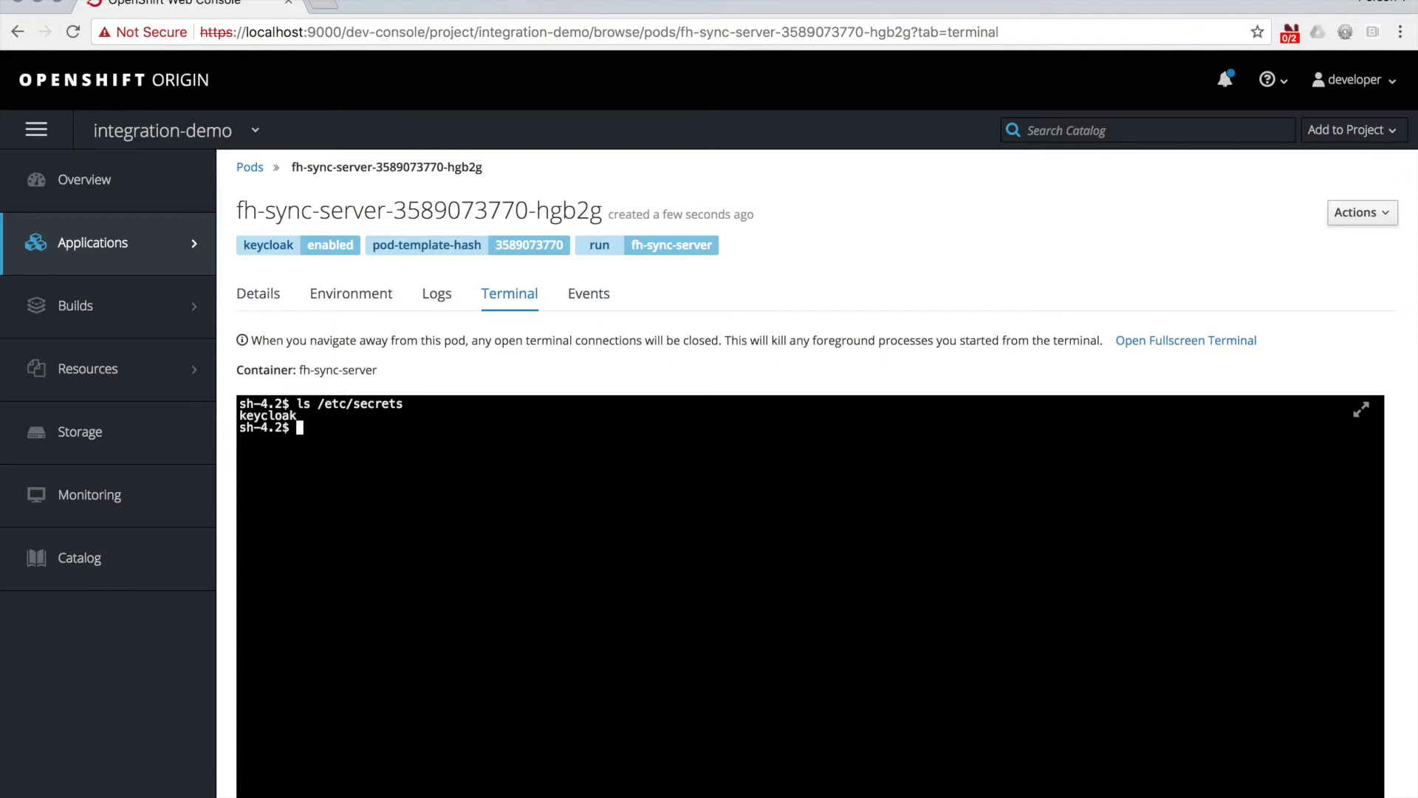
pyautogui.press('Up')
pyautogui.write('/keycloak')
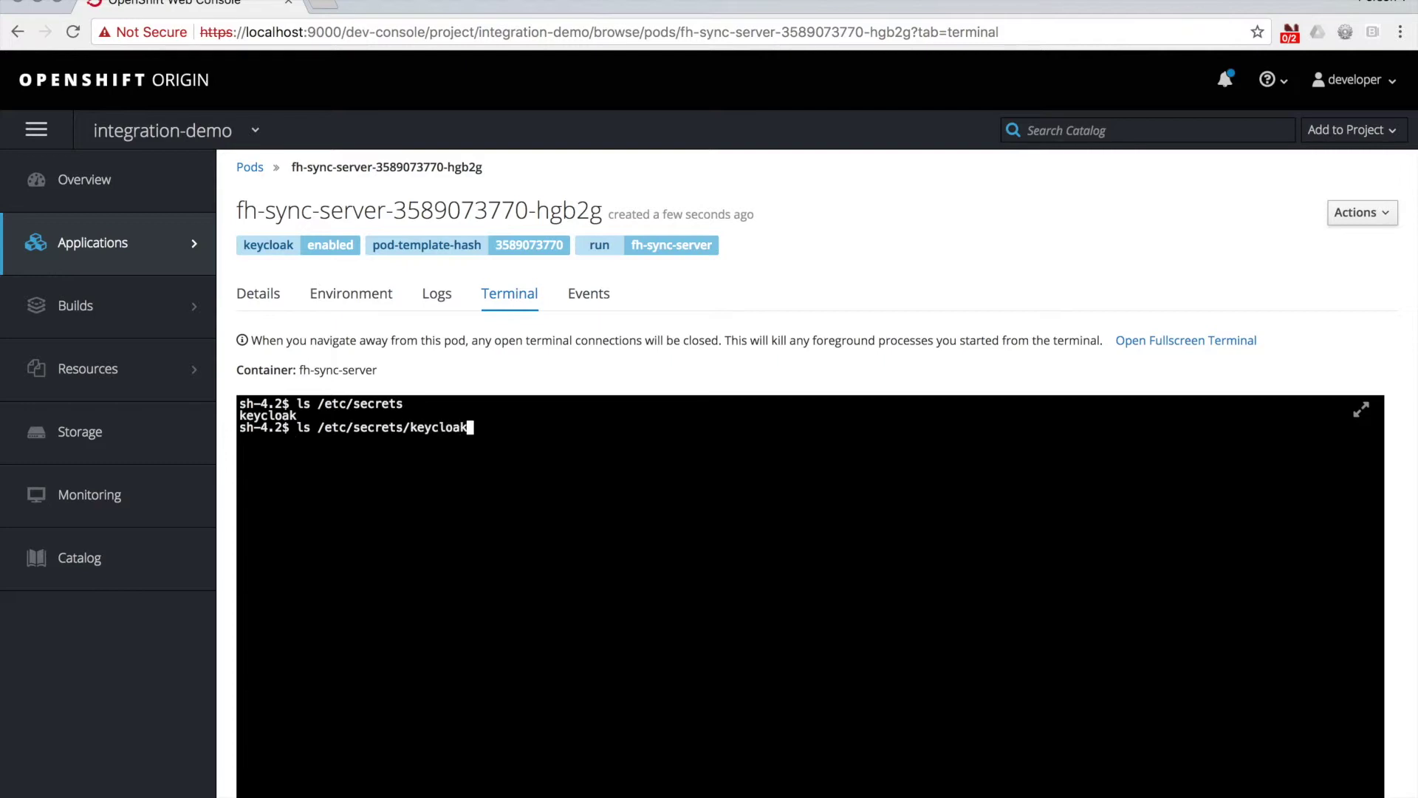
pyautogui.press('Return')
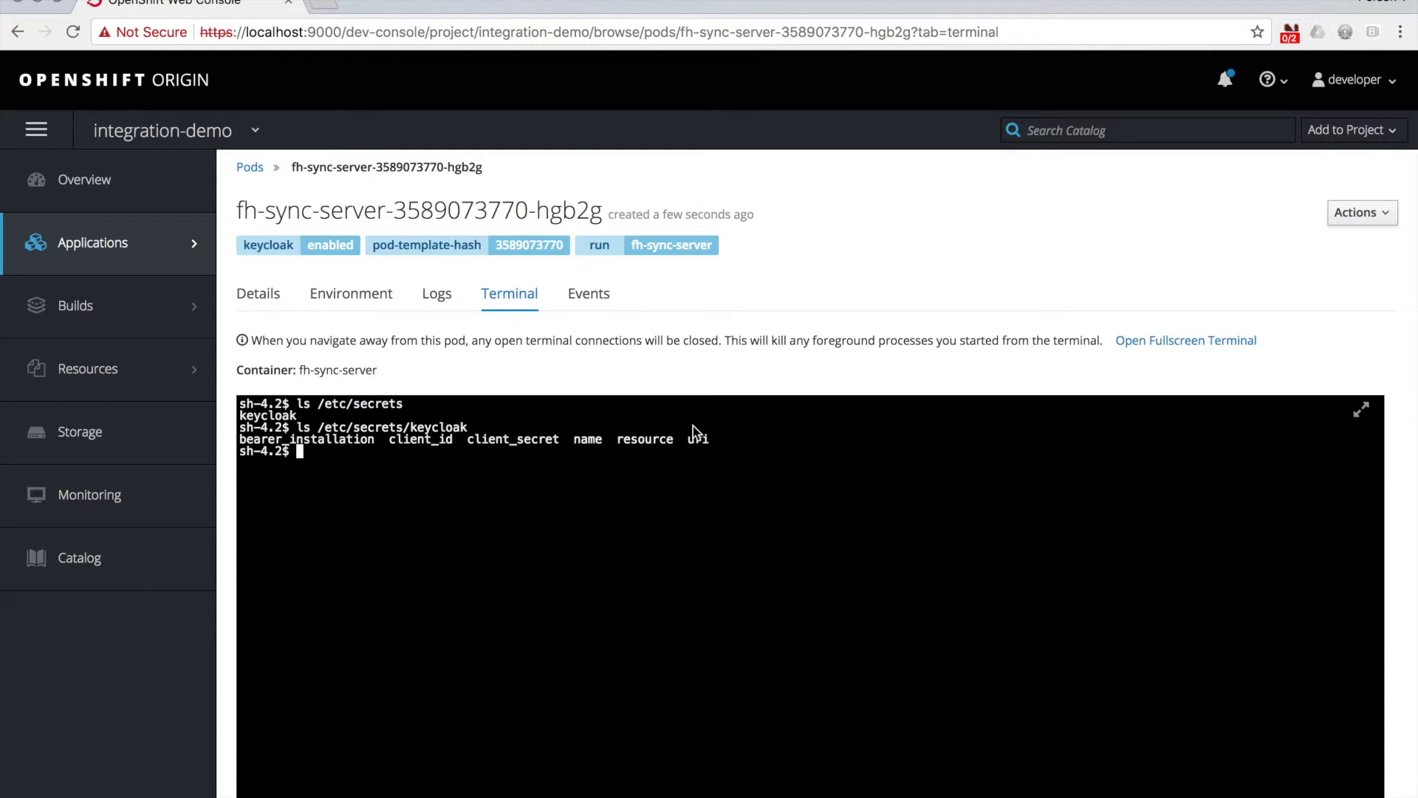
# Step: Check the FeedHenry Sync Server's keycloak integration in the project overview, and list the project's Pod Preset resources
pyautogui.click(140, 197)
pyautogui.scroll(-5, 480, 576)
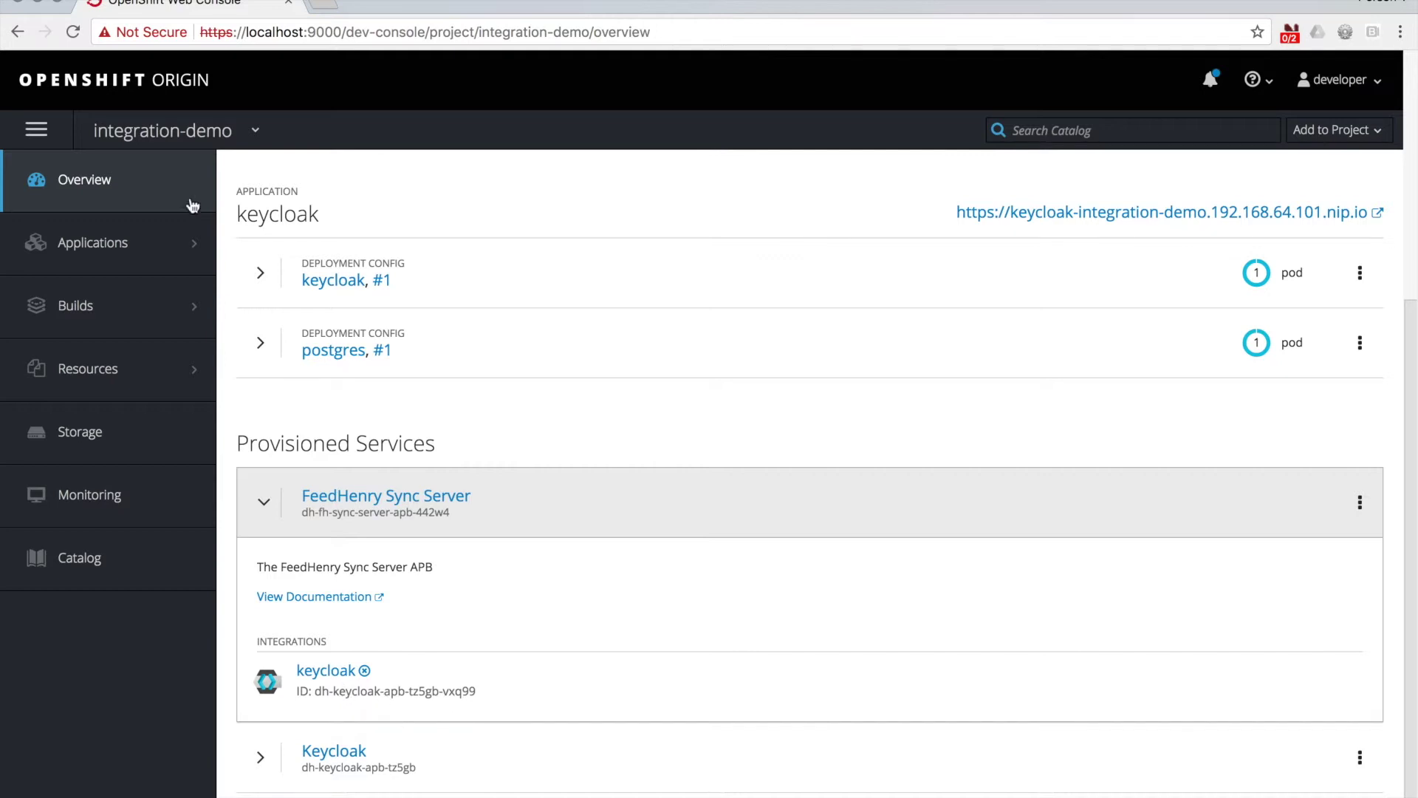
pyautogui.moveTo(152, 368)
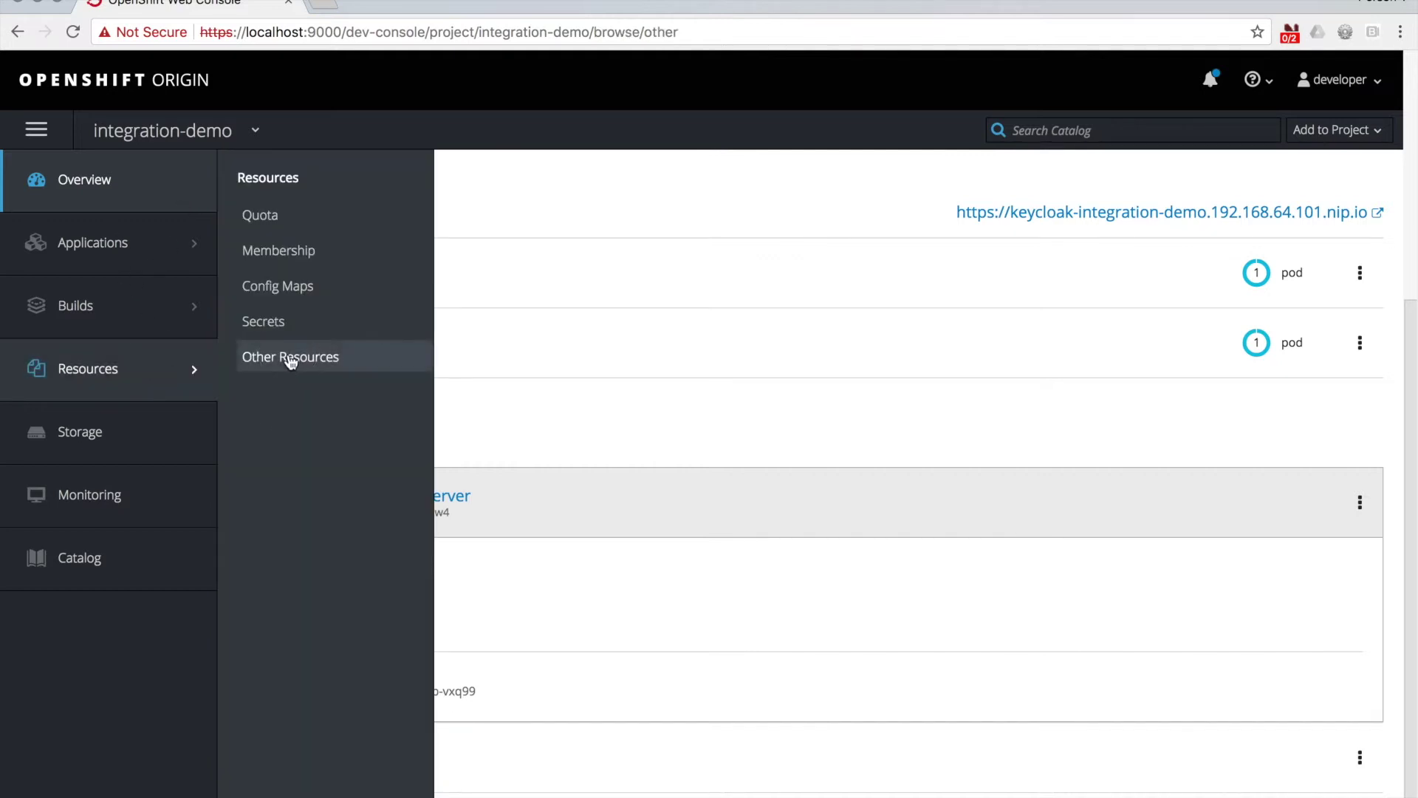
pyautogui.click(290, 356)
pyautogui.click(303, 224)
pyautogui.scroll(-5, 329, 374)
pyautogui.scroll(3, 331, 373)
pyautogui.click(320, 399)
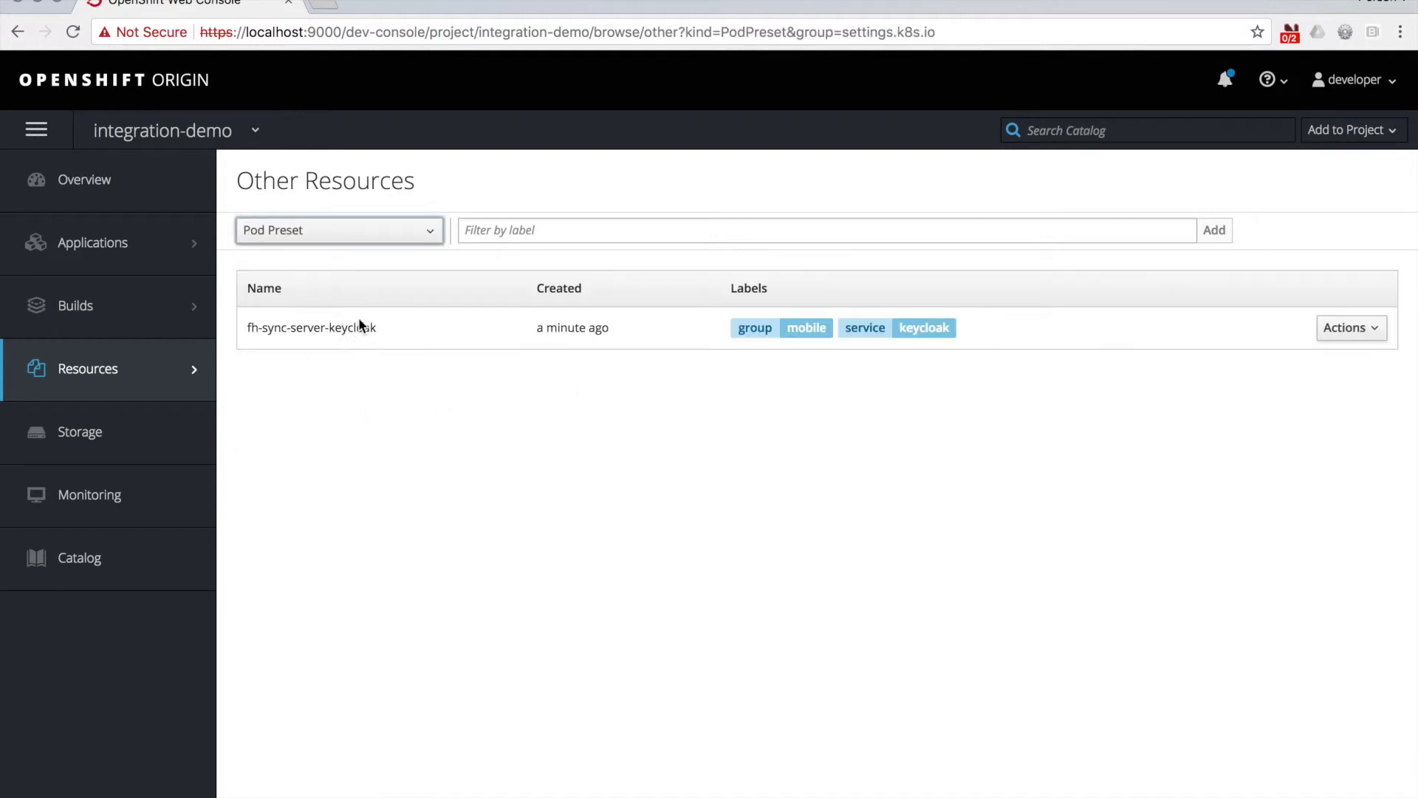
# Step: Switch the Other Resources listing to Service Binding to examine the project's bindings
pyautogui.click(333, 235)
pyautogui.scroll(-1, 347, 339)
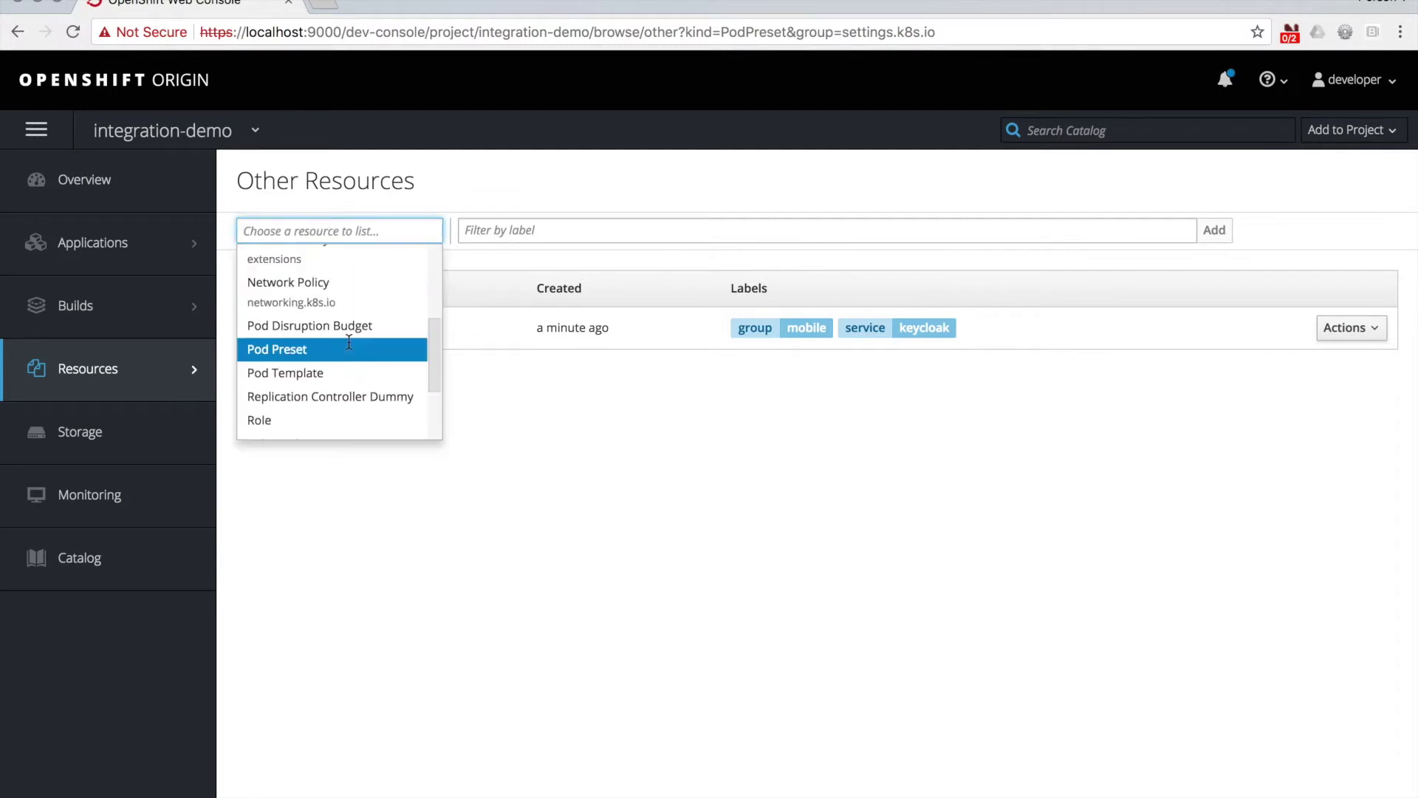
pyautogui.scroll(-2, 318, 413)
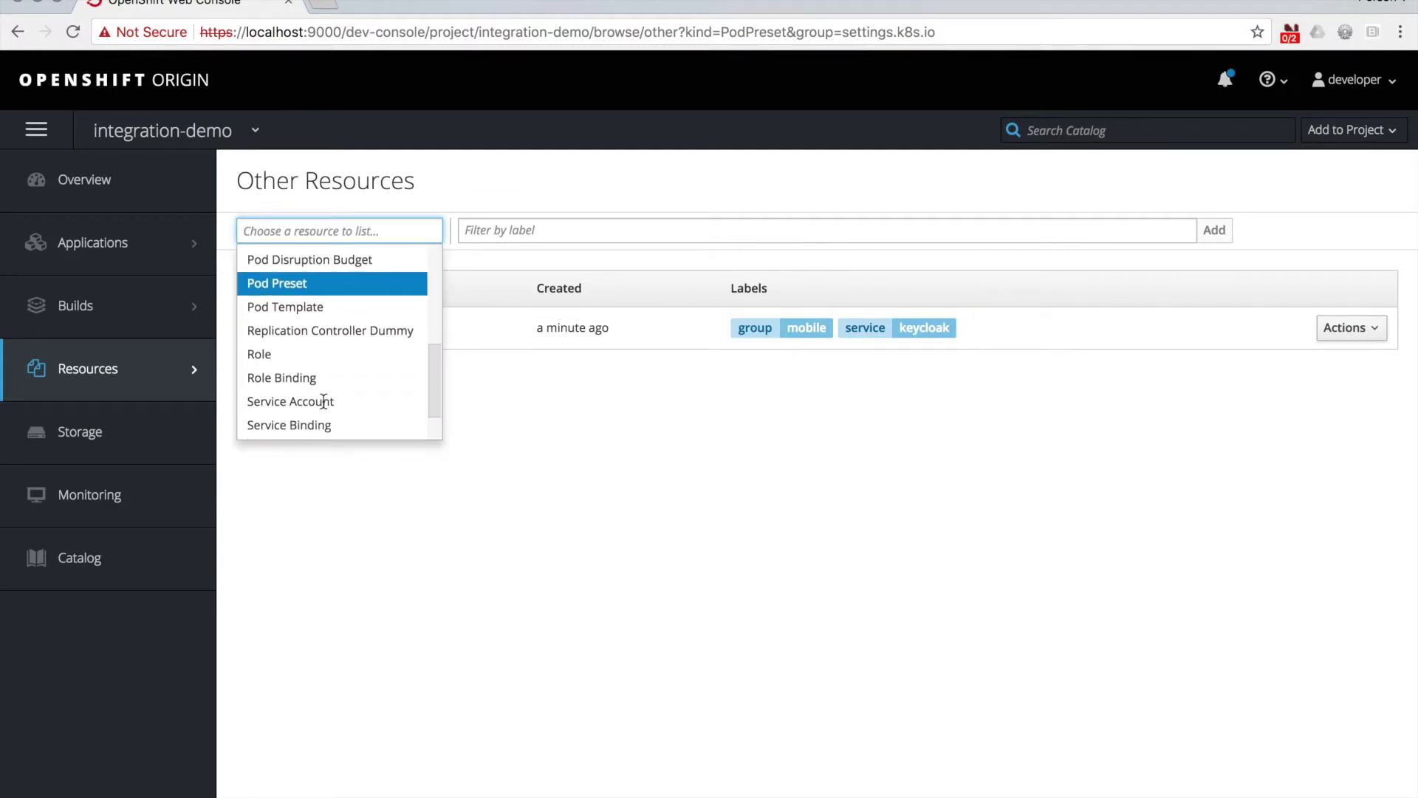
pyautogui.click(325, 427)
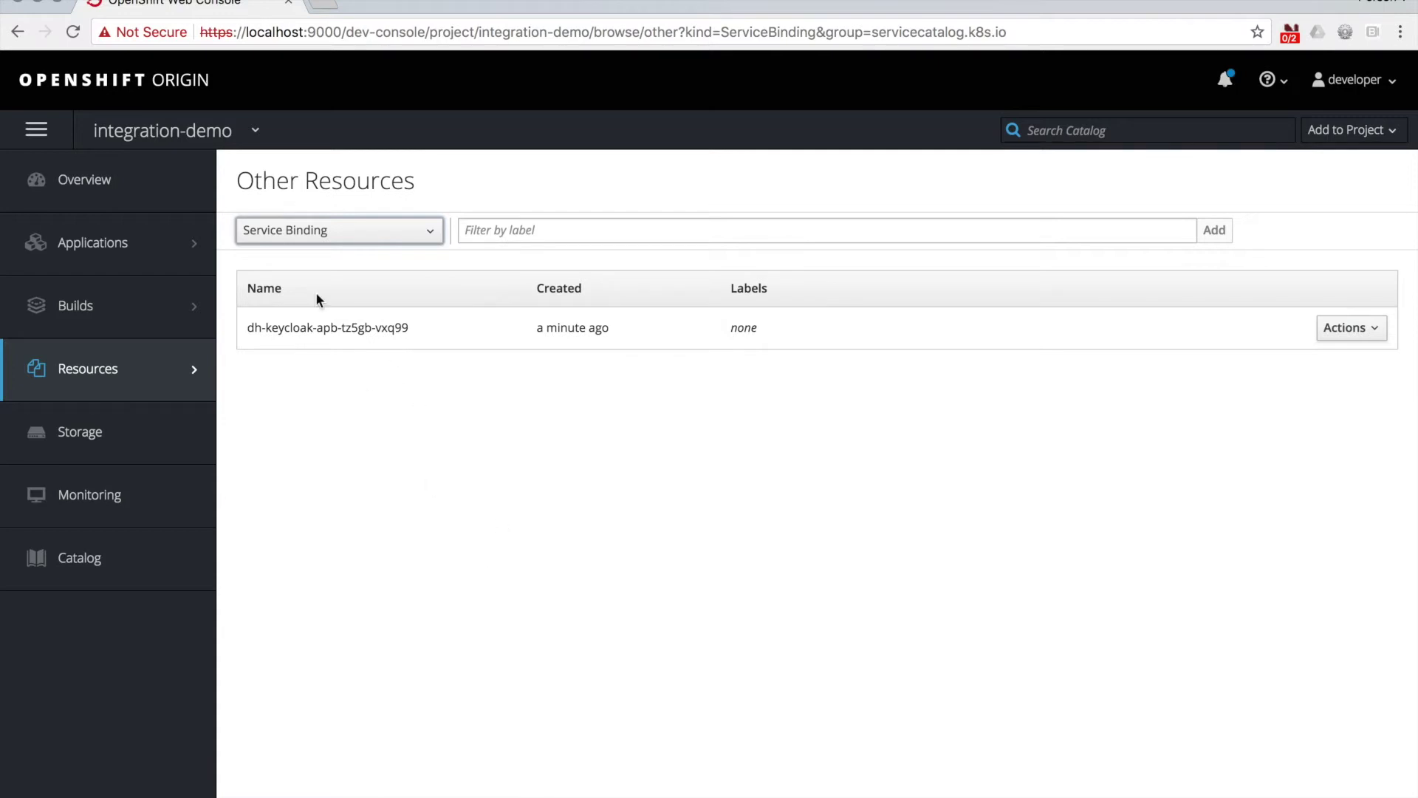
# Step: Remove the keycloak integration from the FeedHenry Sync Server in the project overview's provisioned services
pyautogui.click(165, 178)
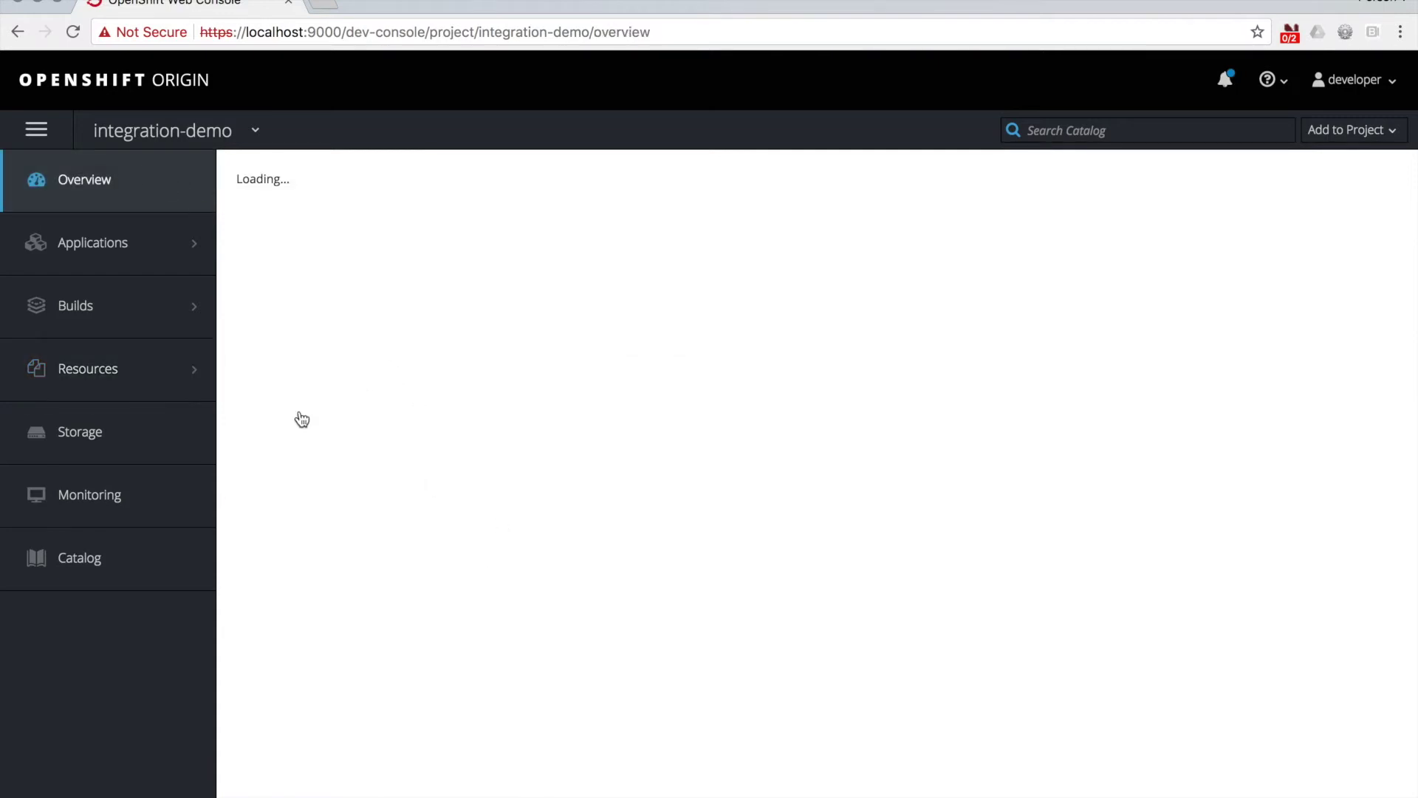
pyautogui.scroll(-5, 377, 486)
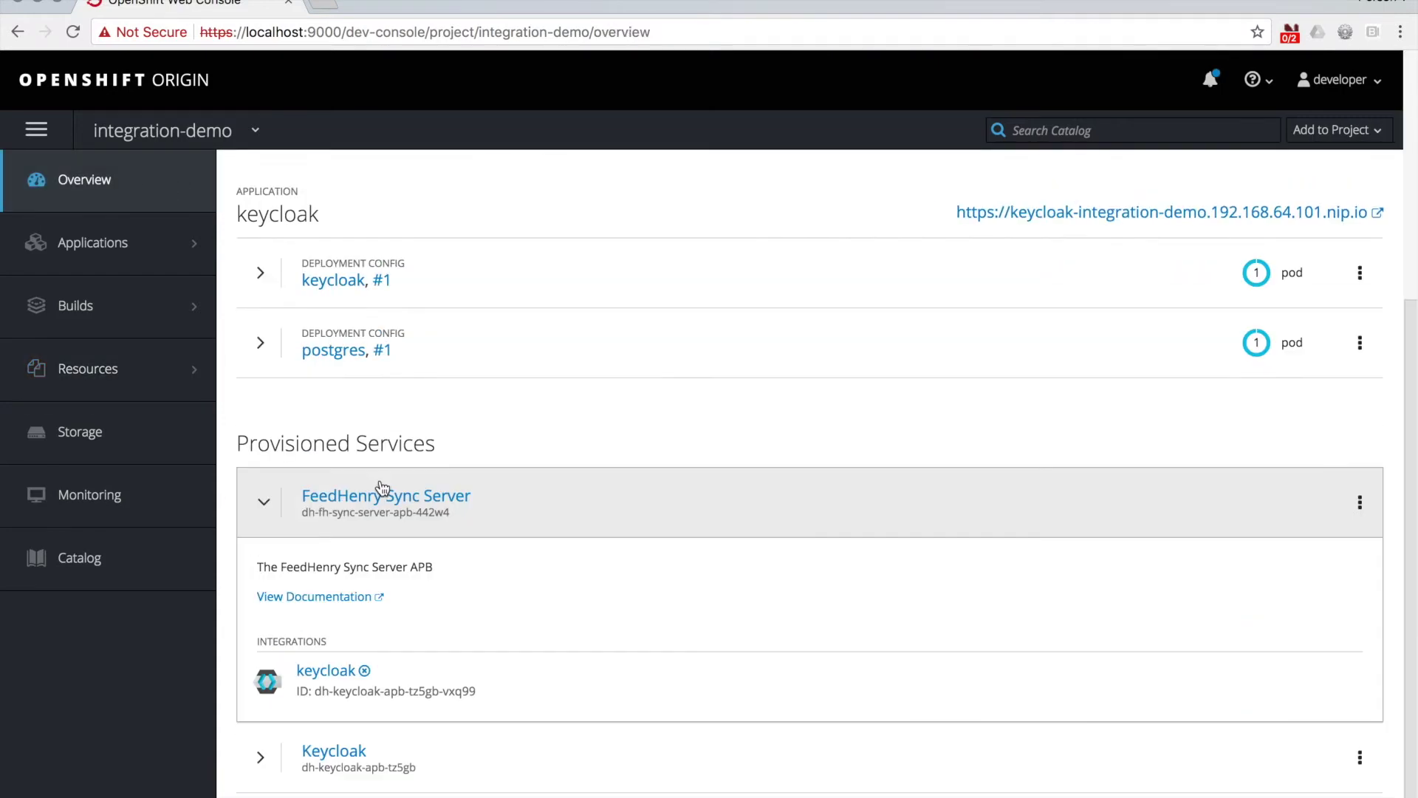
pyautogui.click(367, 672)
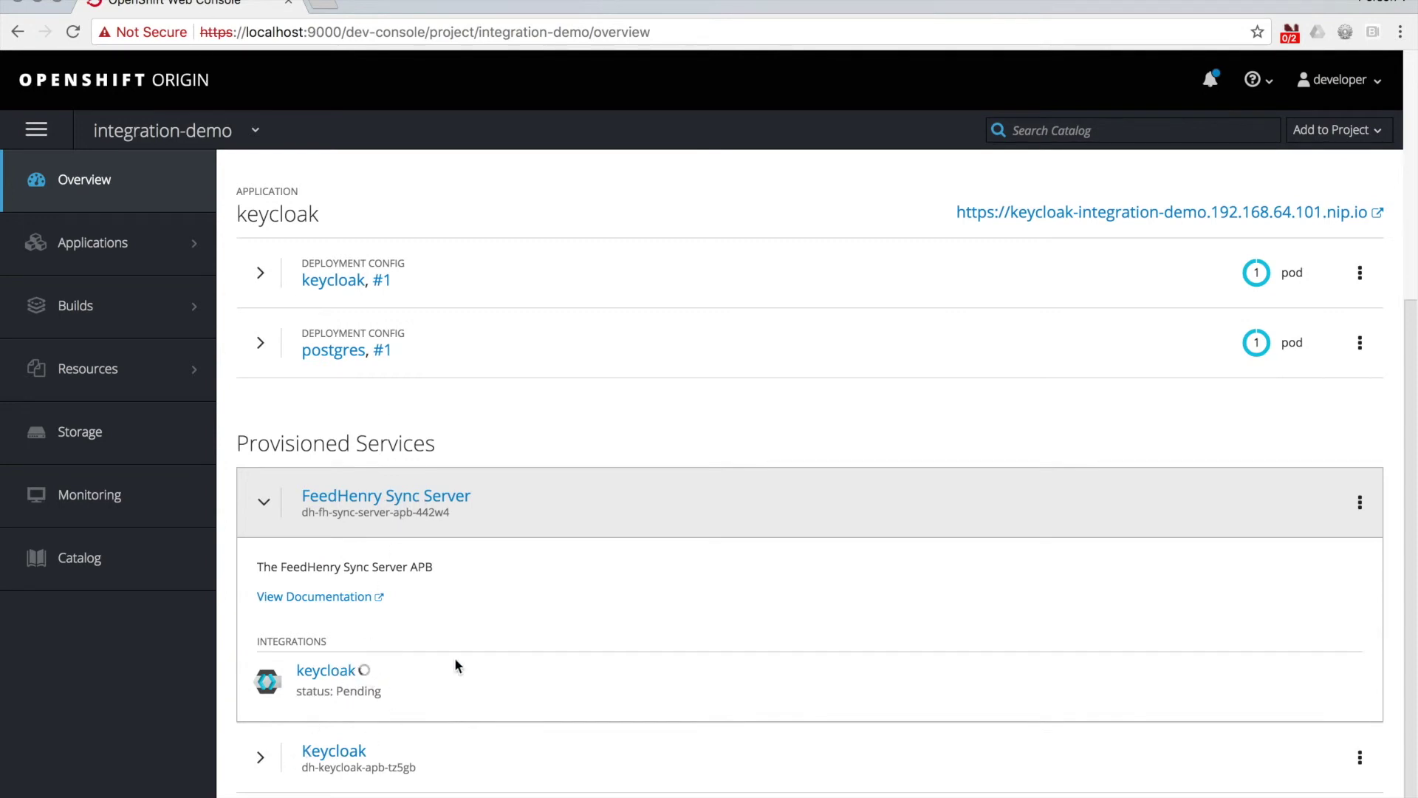
# Step: Check the project's Other Resources for remaining Pod Preset resources and Service Binding resources
pyautogui.moveTo(165, 347)
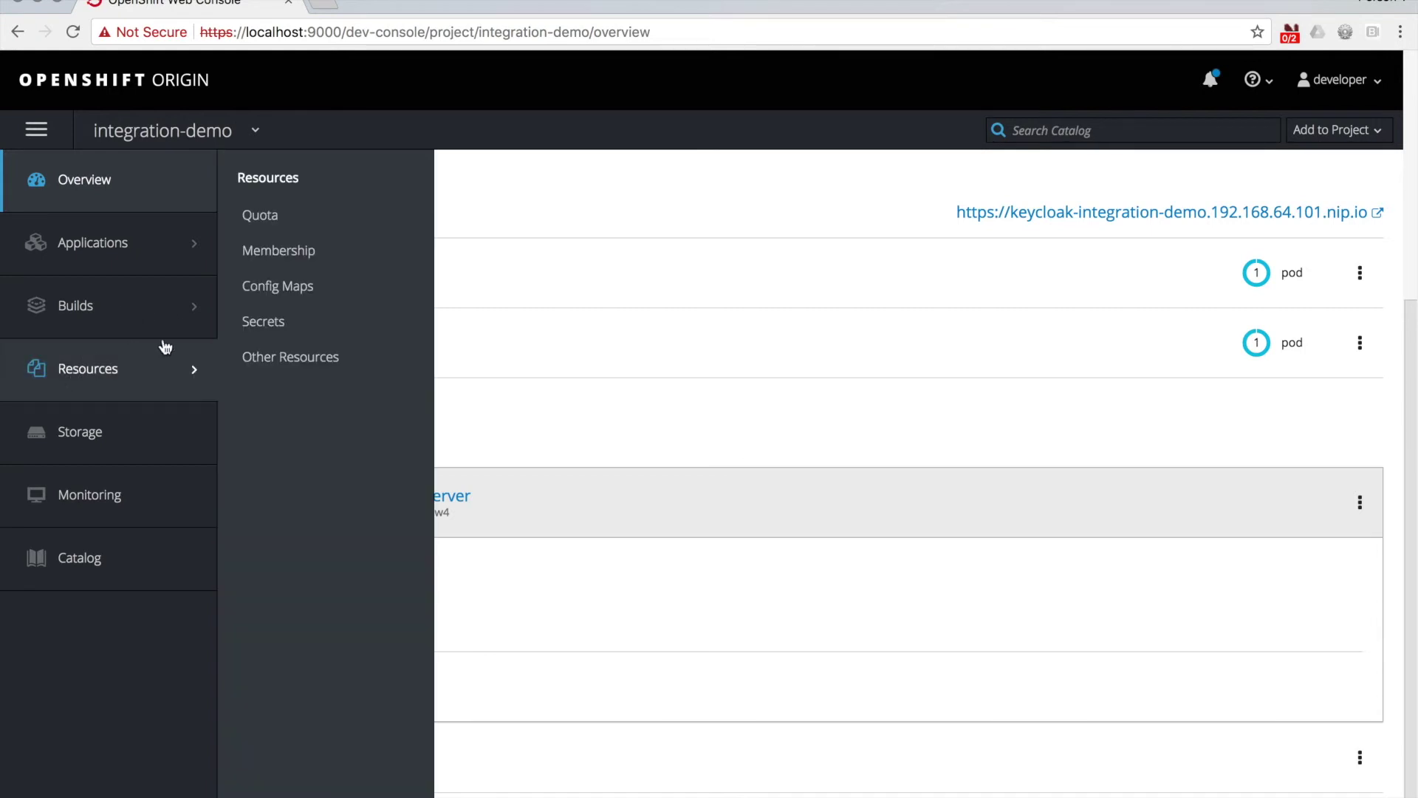
pyautogui.click(295, 355)
pyautogui.click(391, 222)
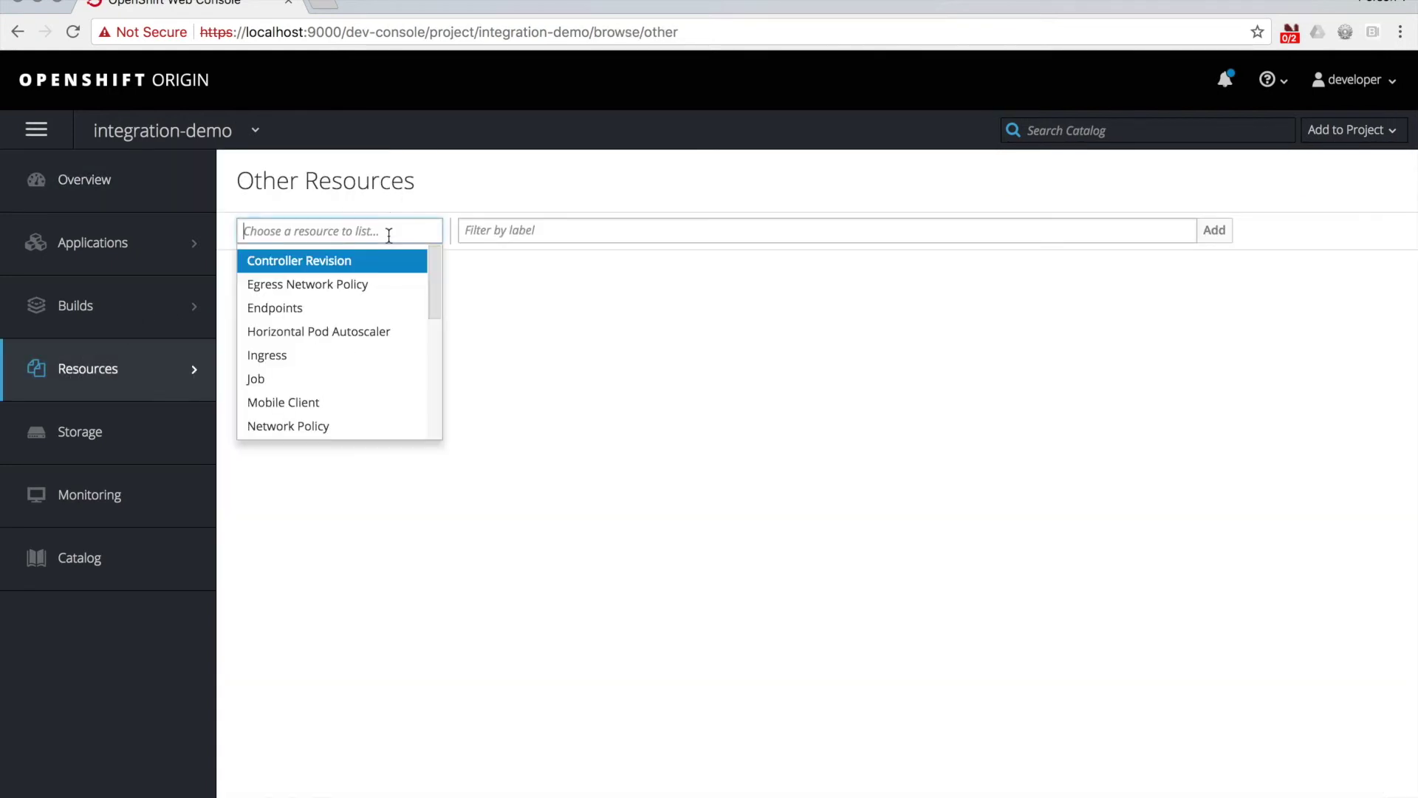
pyautogui.scroll(-5, 303, 364)
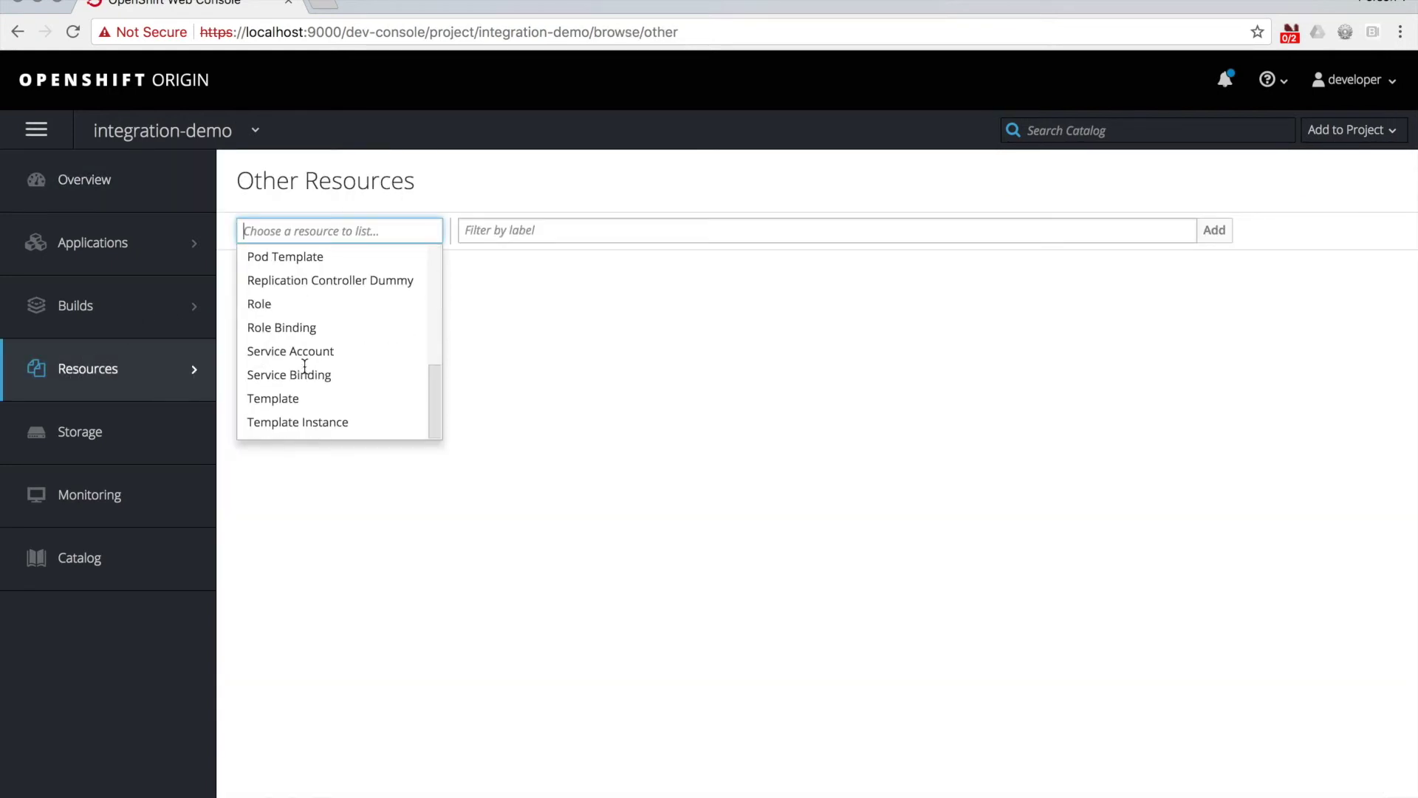
pyautogui.scroll(1, 336, 338)
pyautogui.click(287, 253)
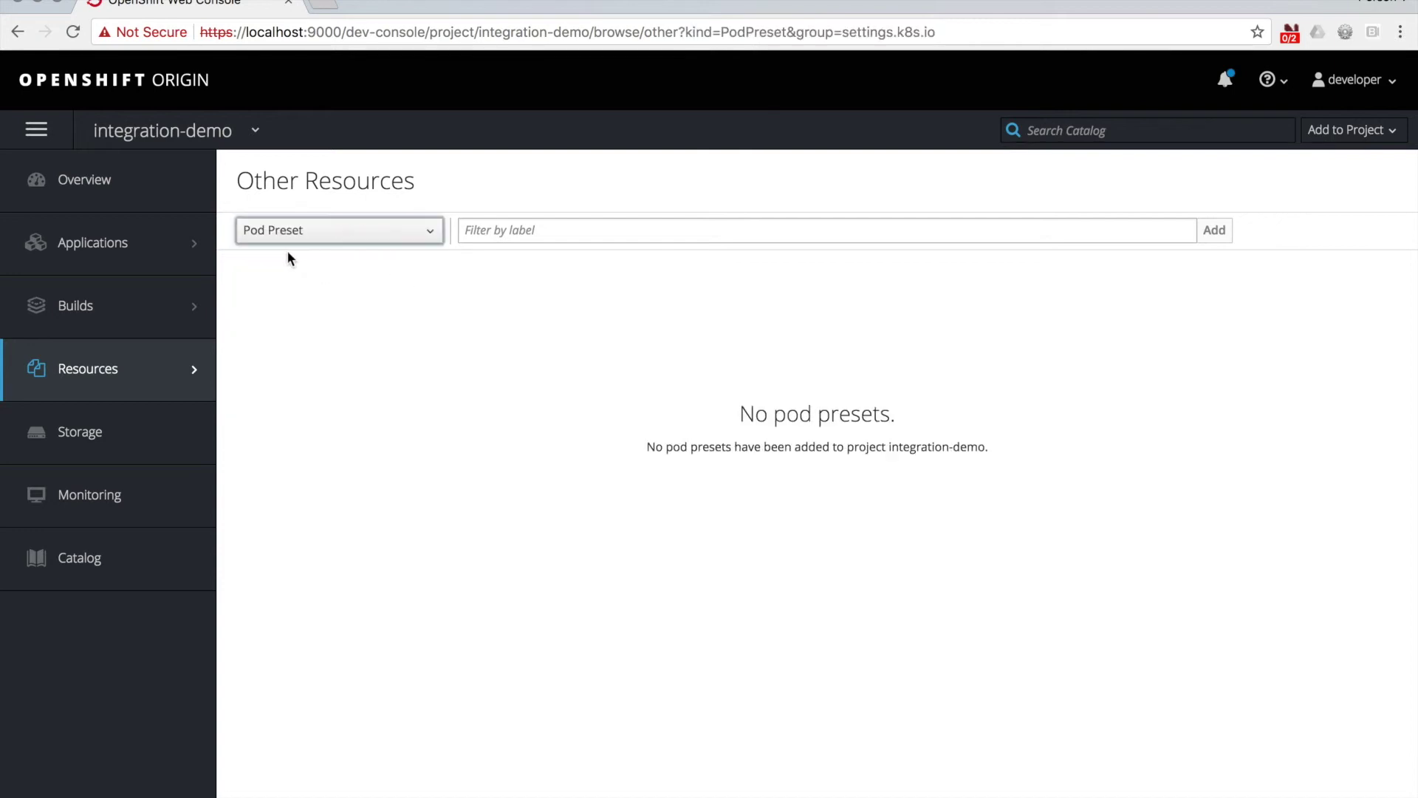
pyautogui.click(339, 235)
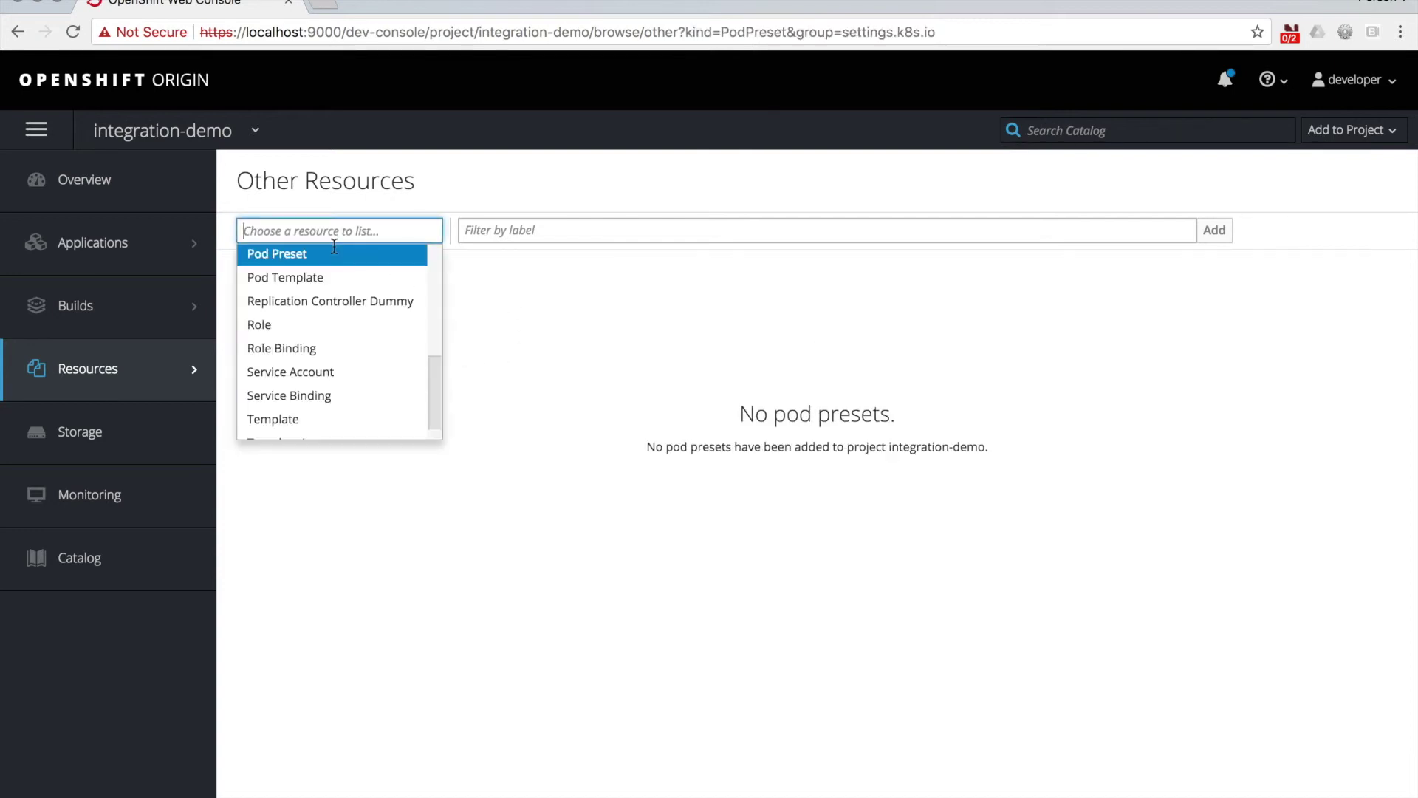
pyautogui.click(306, 396)
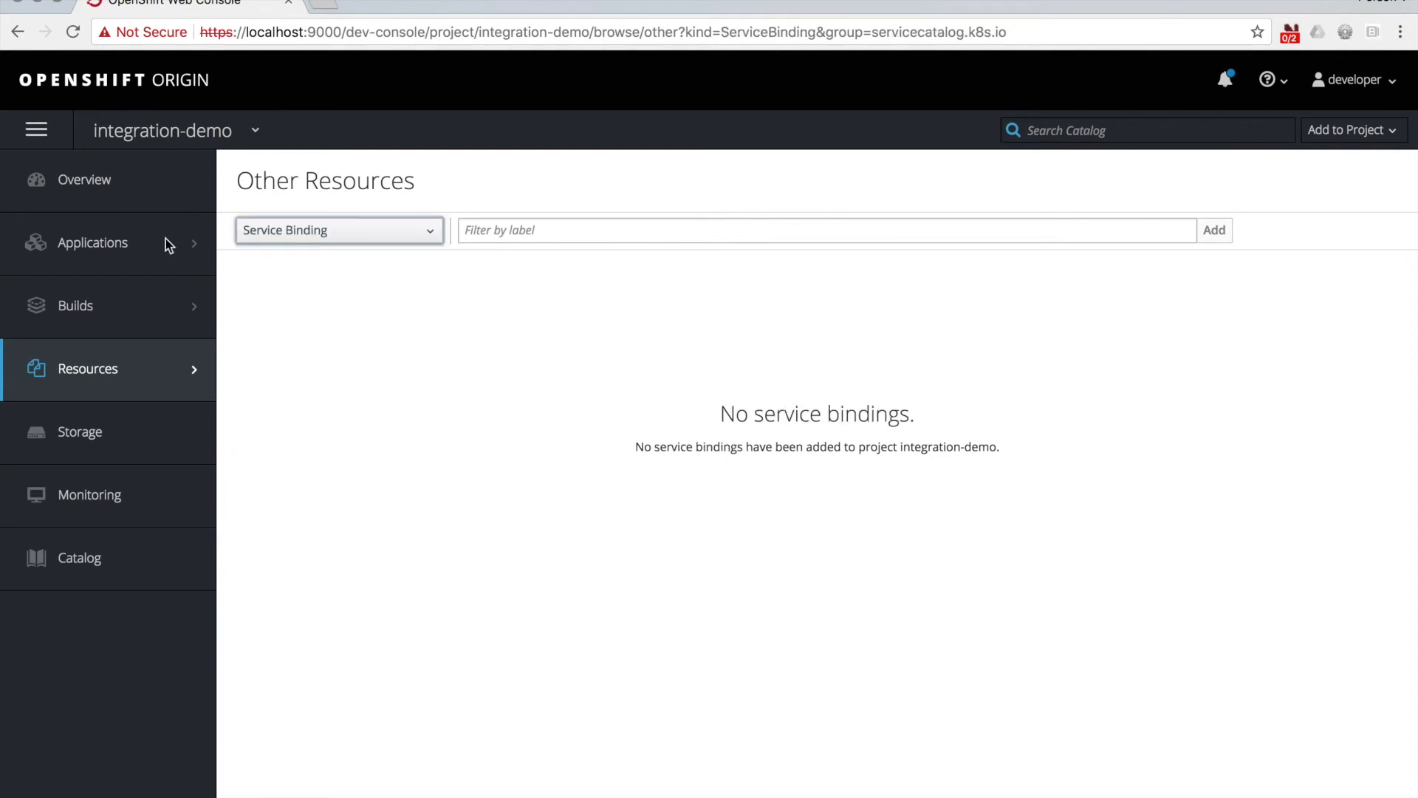
# Step: In the terminal of the redeployed fh-sync-server pod, list the contents of /etc/secrets
pyautogui.moveTo(138, 253)
pyautogui.click(267, 285)
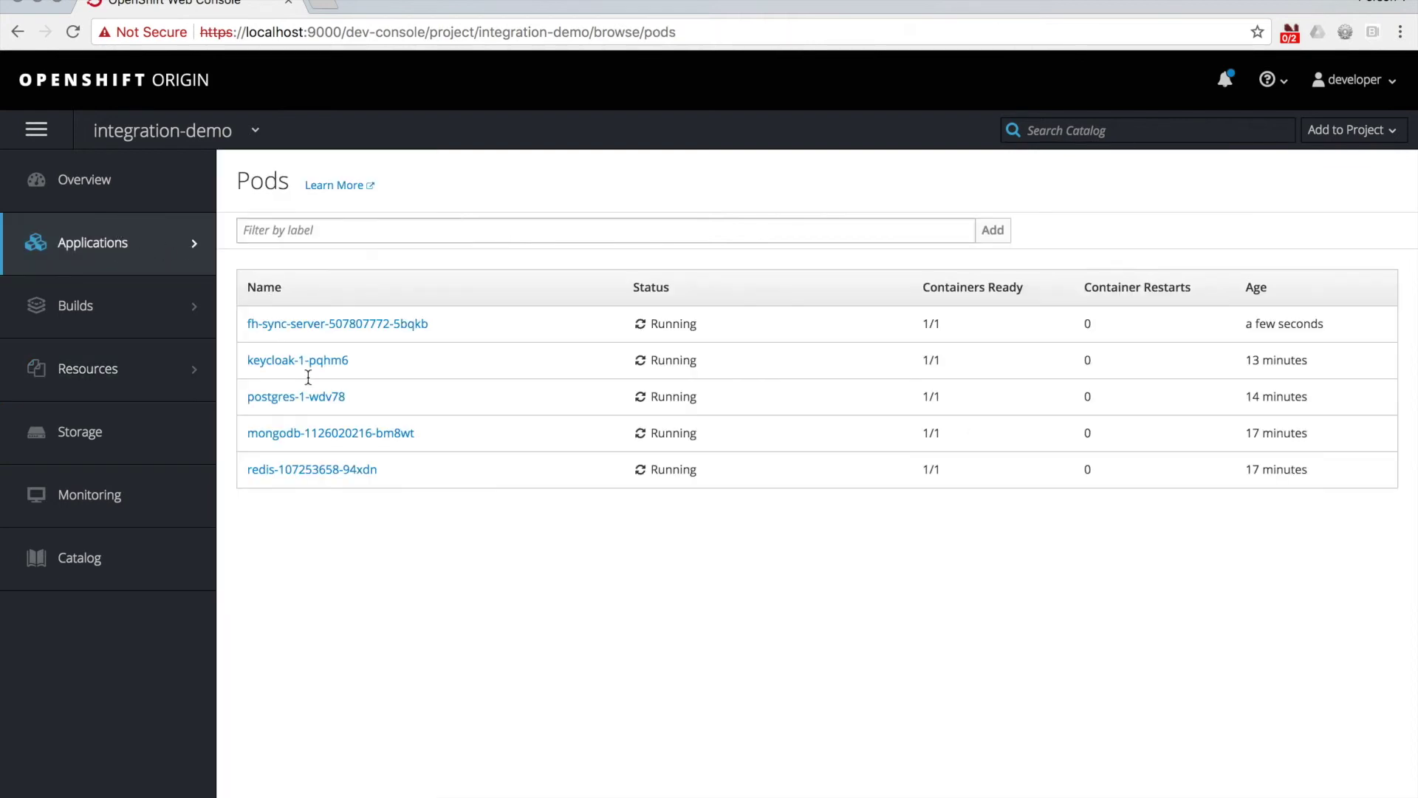
pyautogui.click(366, 322)
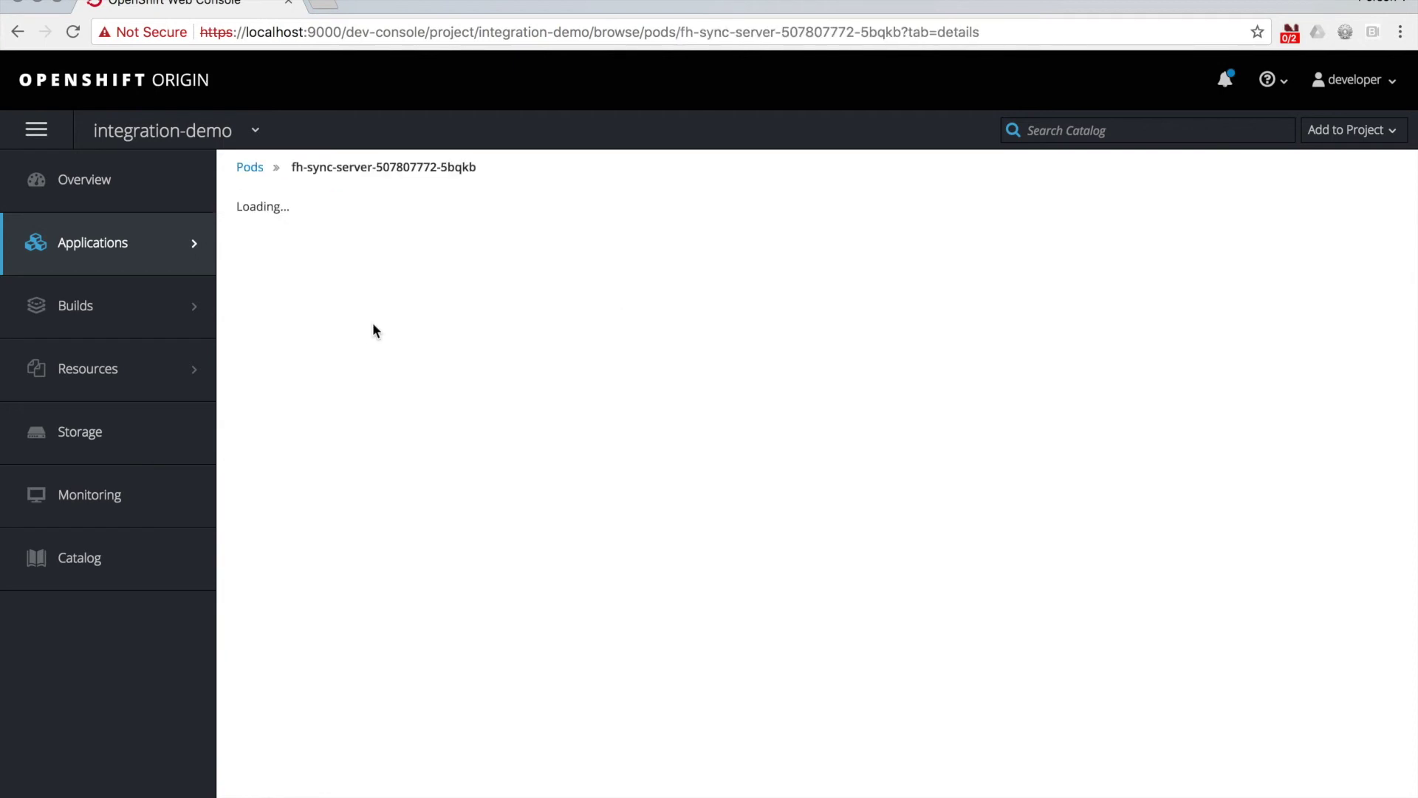
pyautogui.click(498, 296)
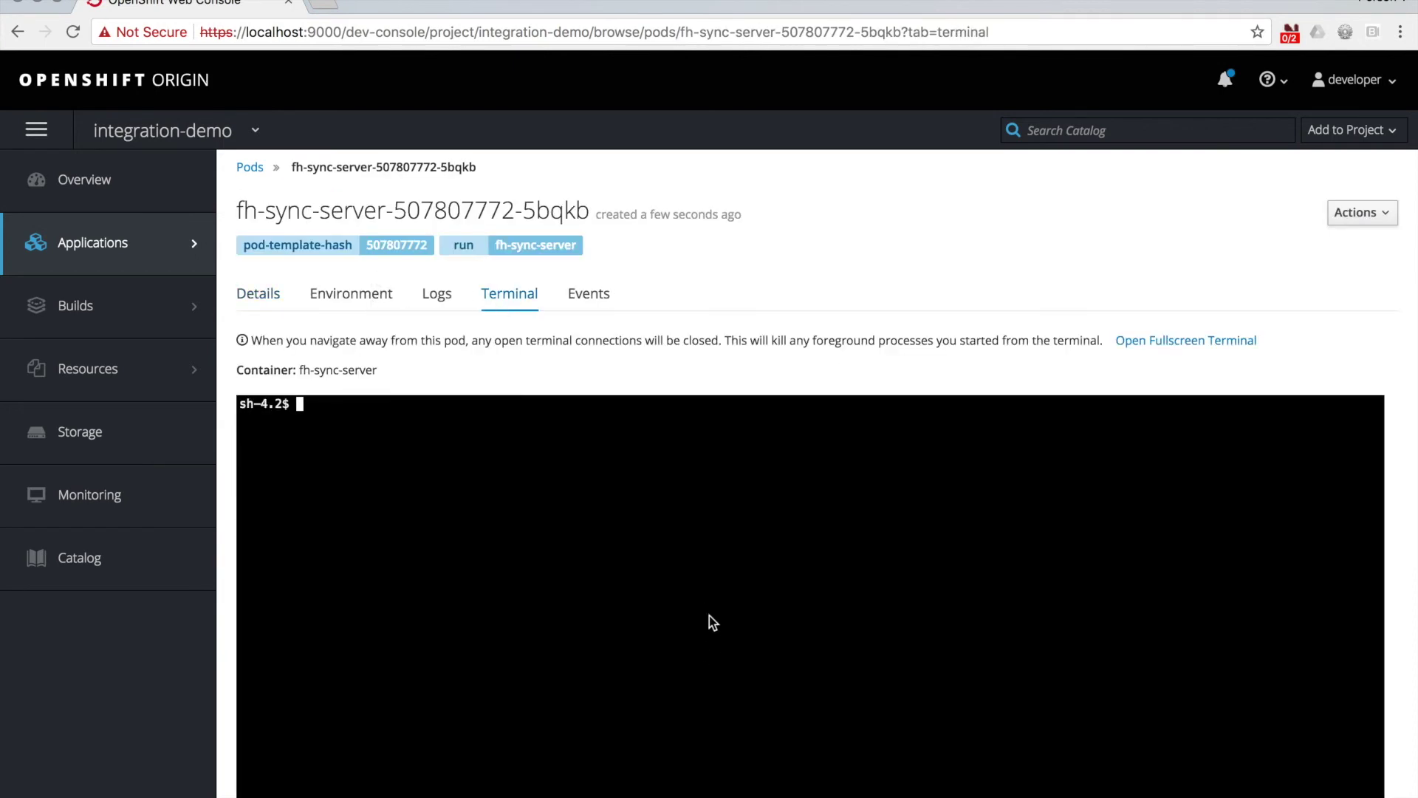
pyautogui.write('ls /etc/secrets')
pyautogui.press('Return')
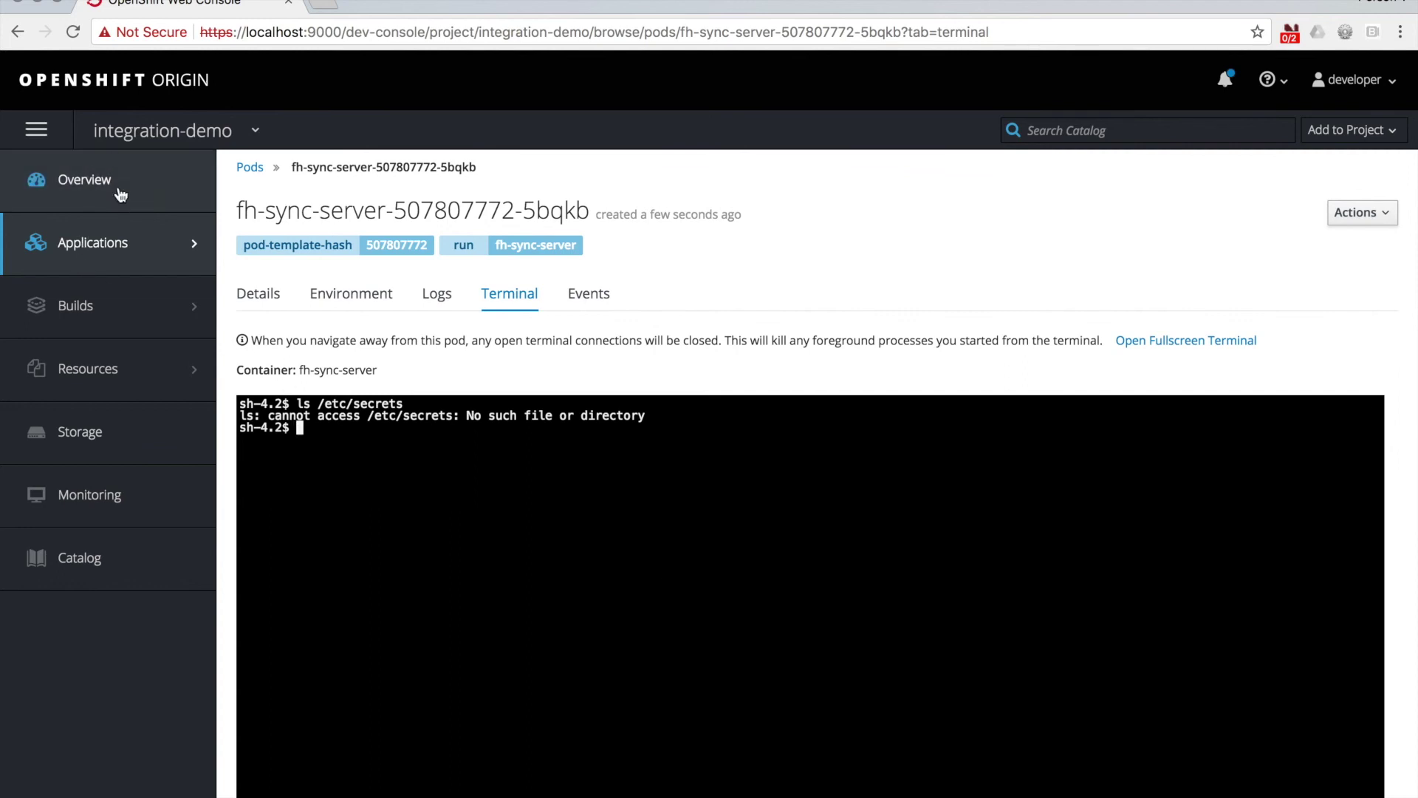
# Step: Return to the project overview and check the FeedHenry Sync Server's keycloak integration status
pyautogui.click(85, 184)
pyautogui.scroll(-5, 655, 489)
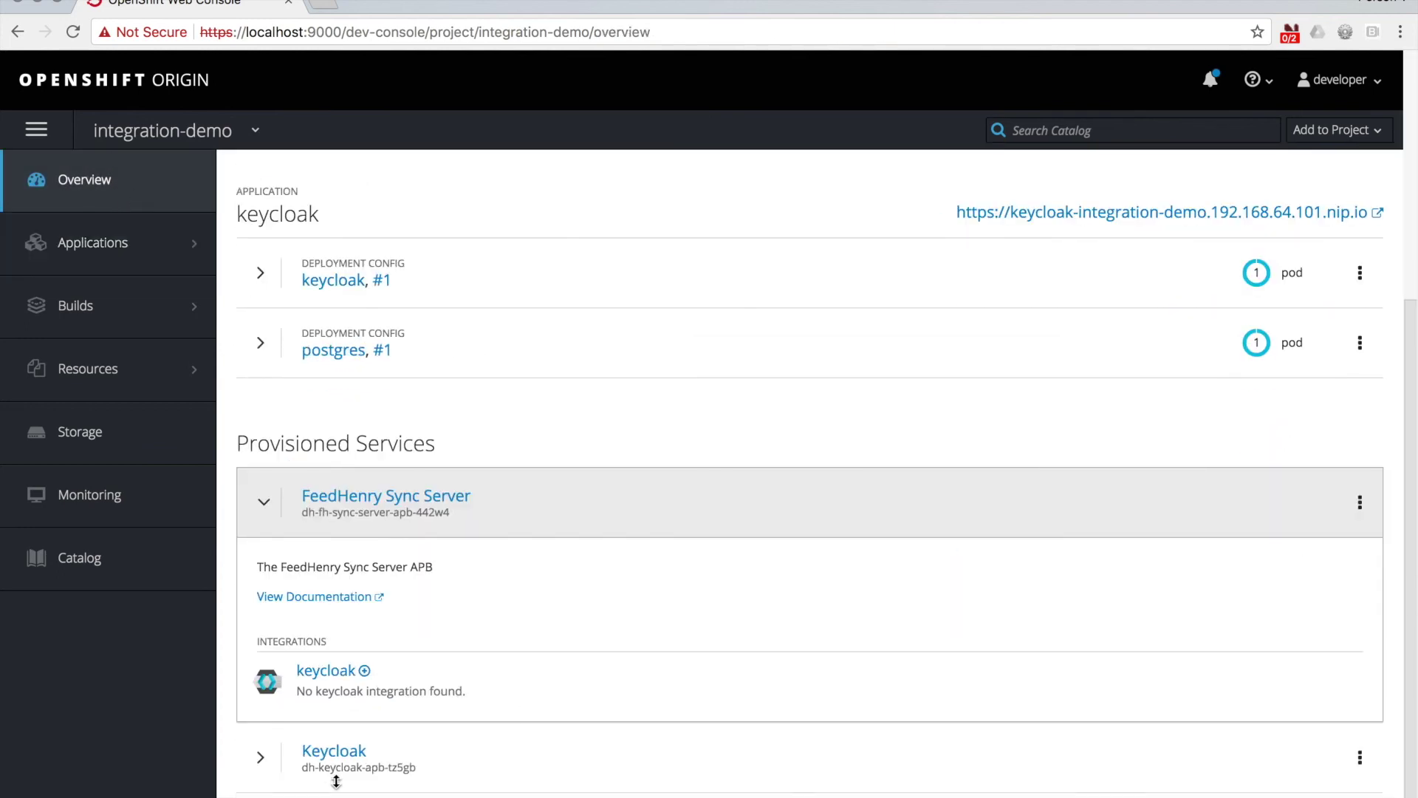